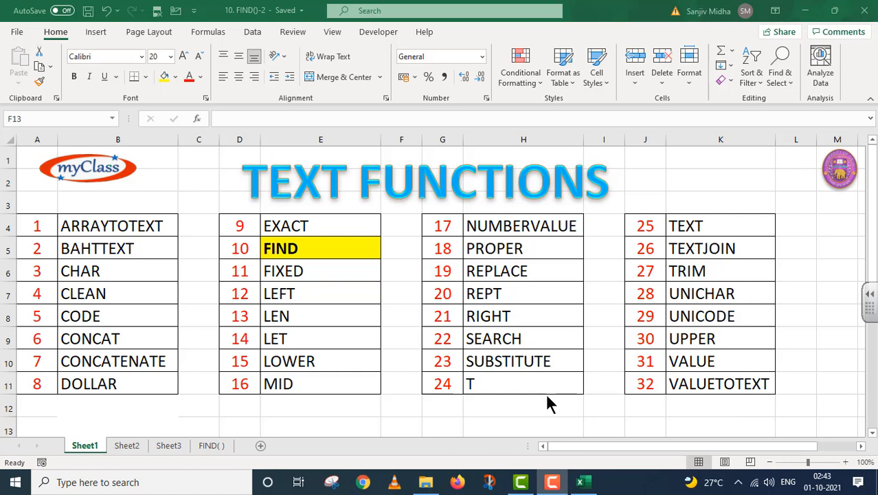
Step: On the FIND( ) sheet, enter F as find_text and 1 as start_num in the CONCATE Function row
left_click(139, 444)
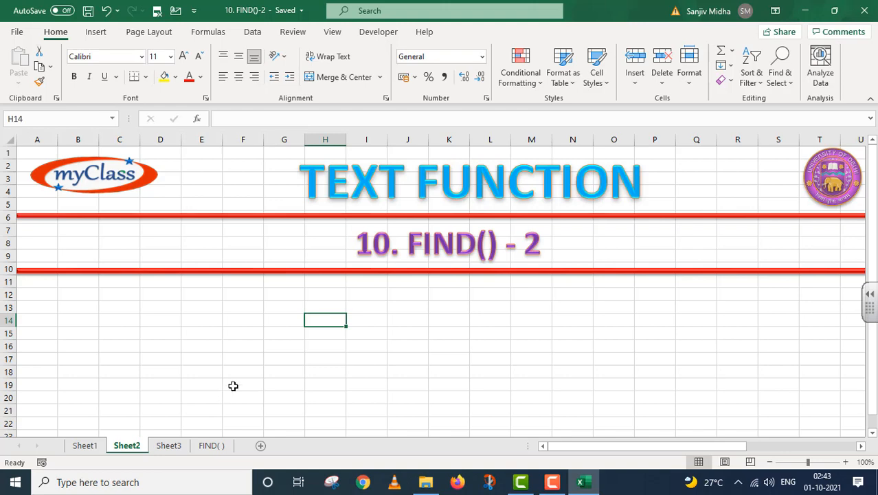
left_click(212, 448)
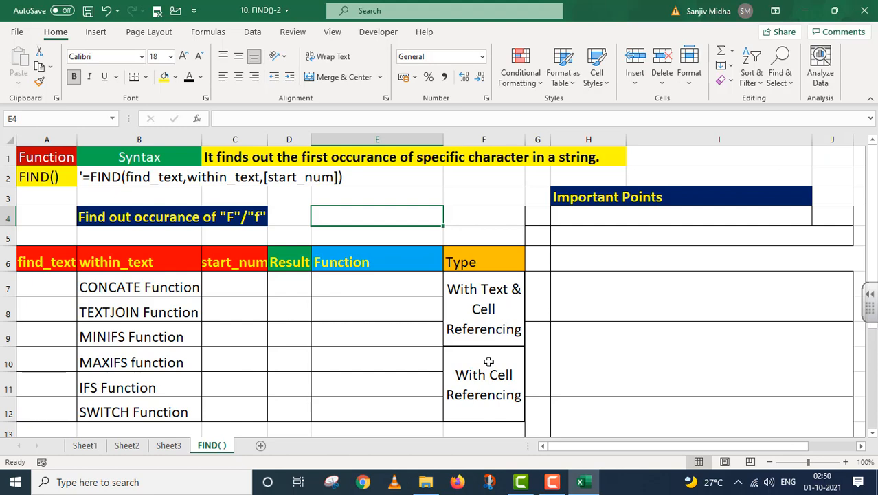
left_click(72, 288)
type("F")
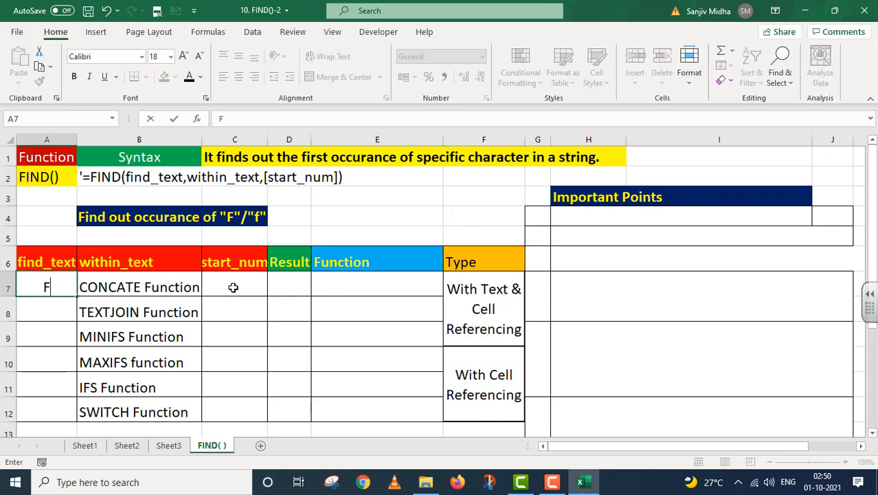
left_click(233, 288)
type("1")
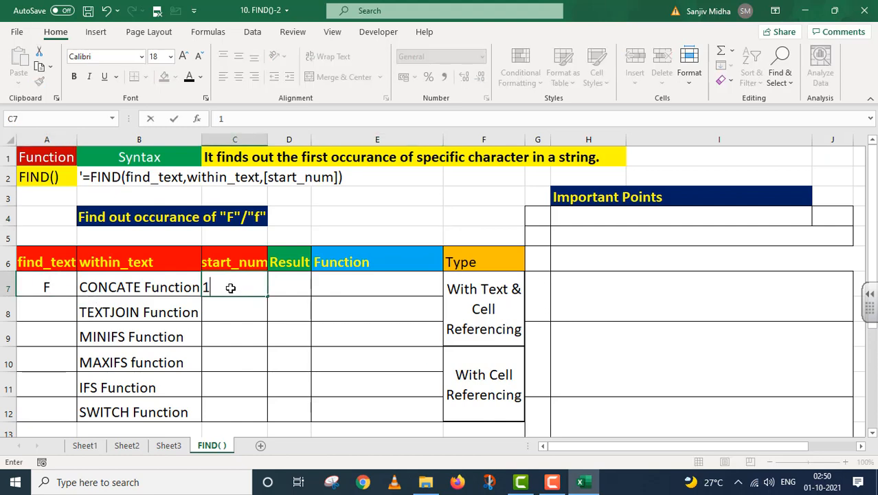
Step: Enter the formula =FIND("F",B7,1) in Result cell D7
left_click(276, 289)
type("=")
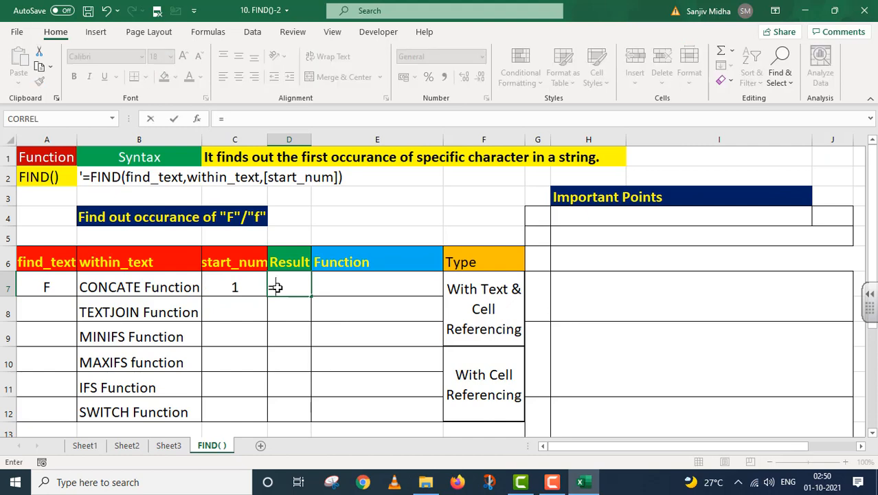
type("FIND(")
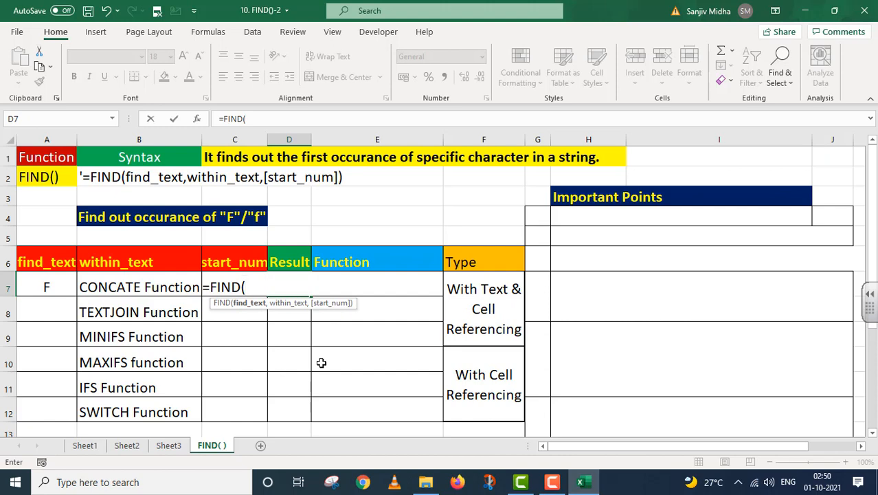
type("\"F\",")
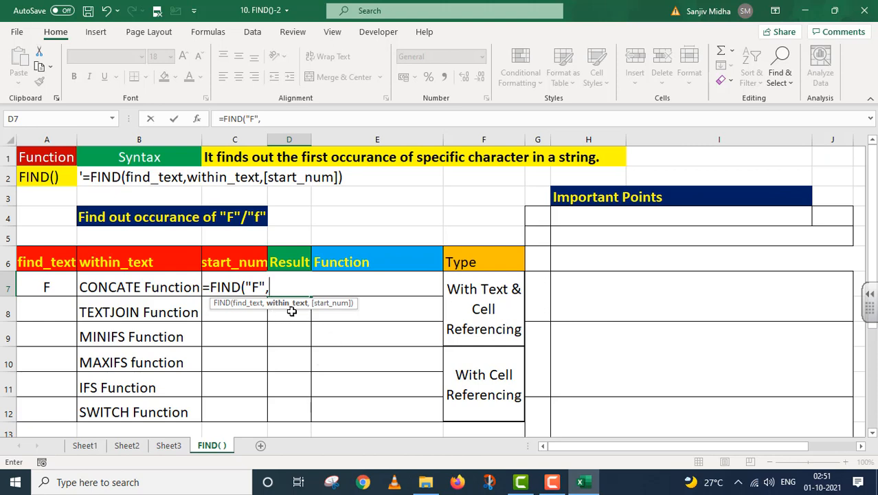
left_click(149, 286)
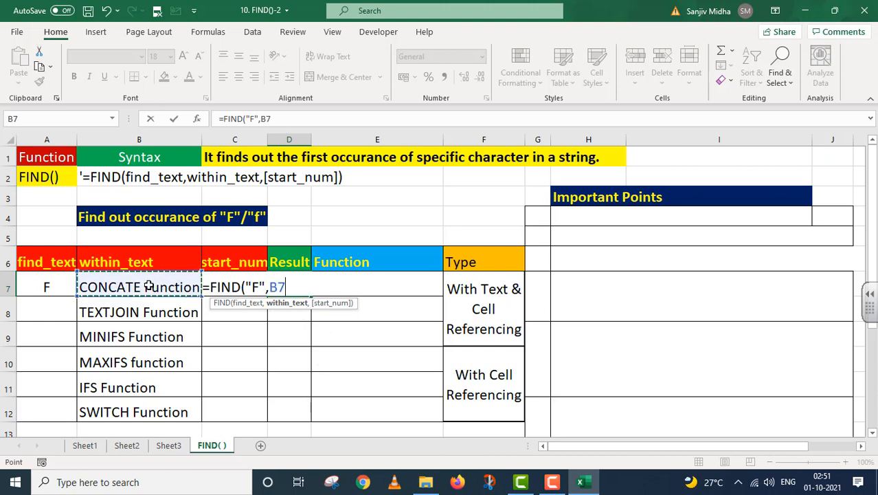
type(",")
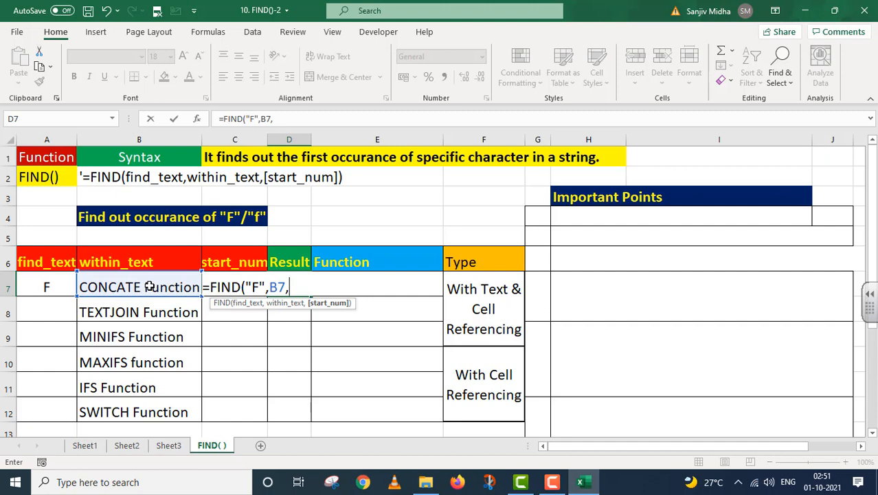
type("1)")
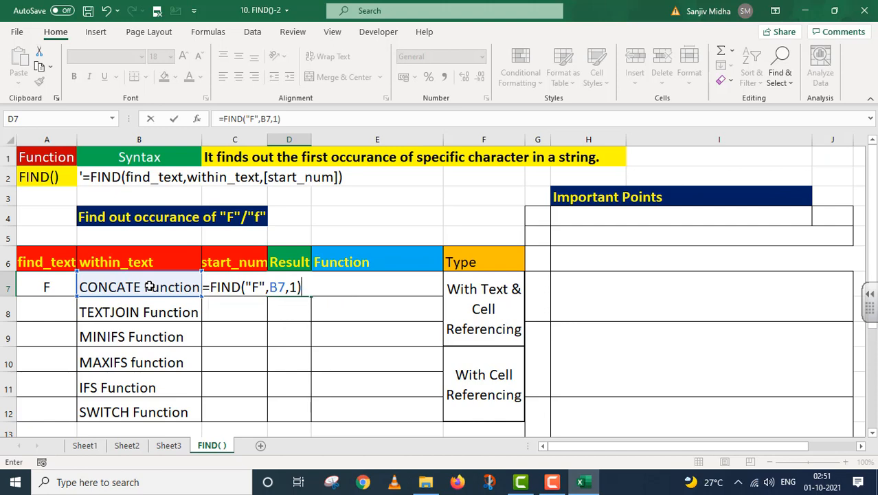
key("Return")
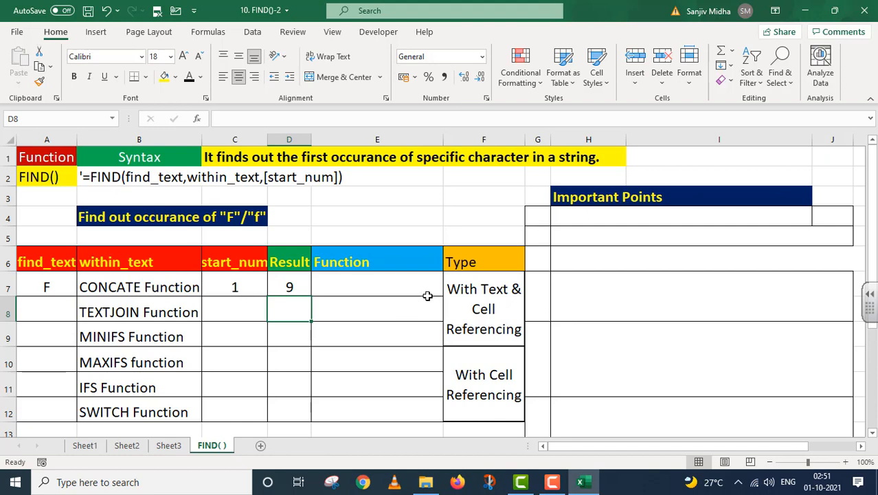
Step: Copy the formula from D7 into Function cell E7 as the literal text '=FIND("F",B7,1)
left_click(289, 287)
key("F2")
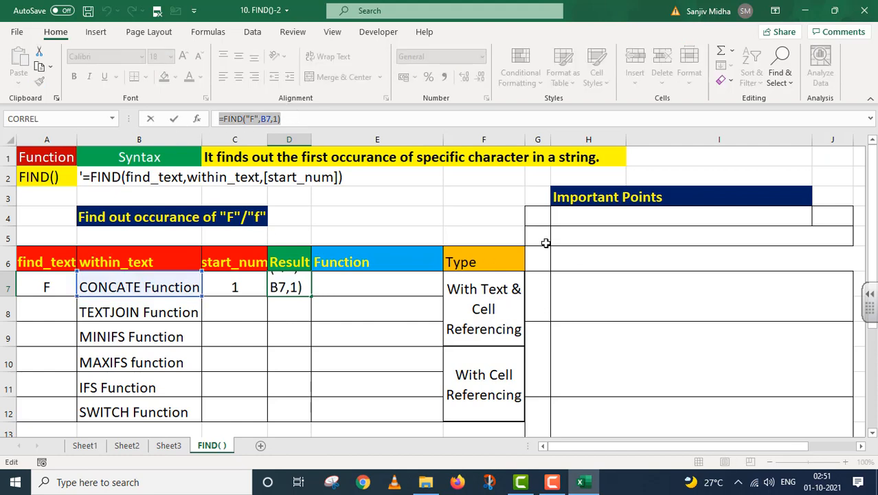
key("ctrl+c")
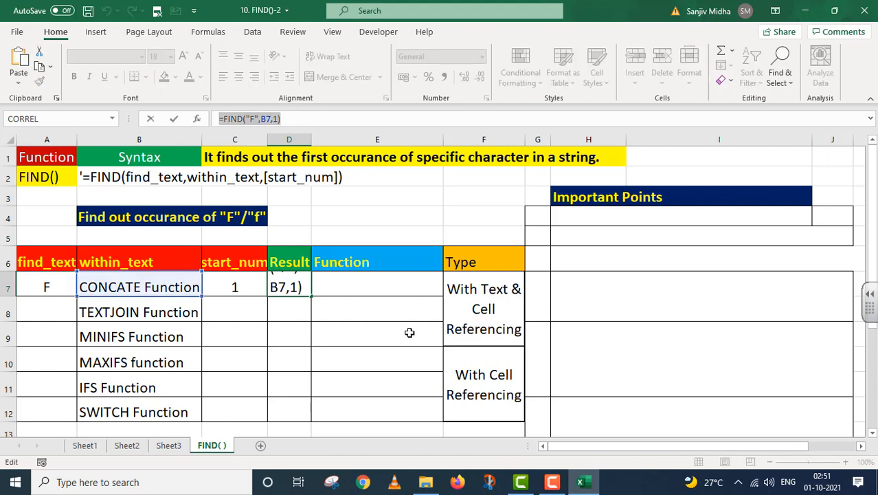
key("Escape")
left_click(354, 292)
double_click(355, 295)
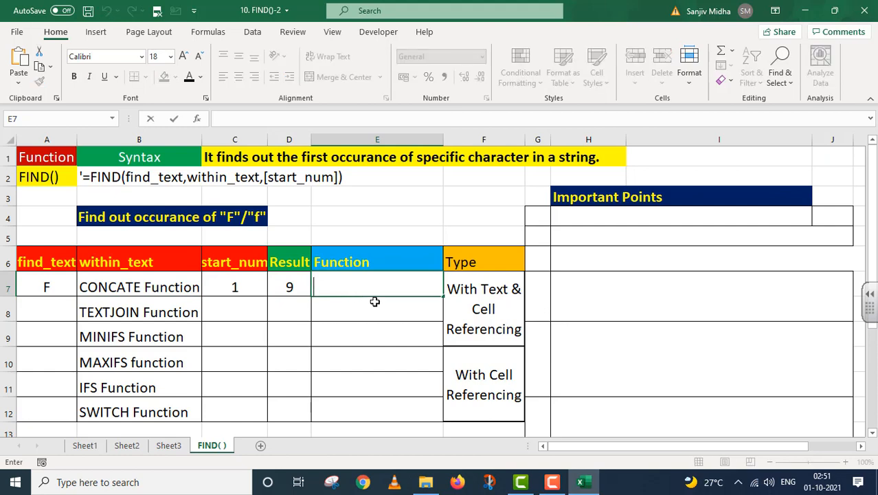
key("ctrl+v")
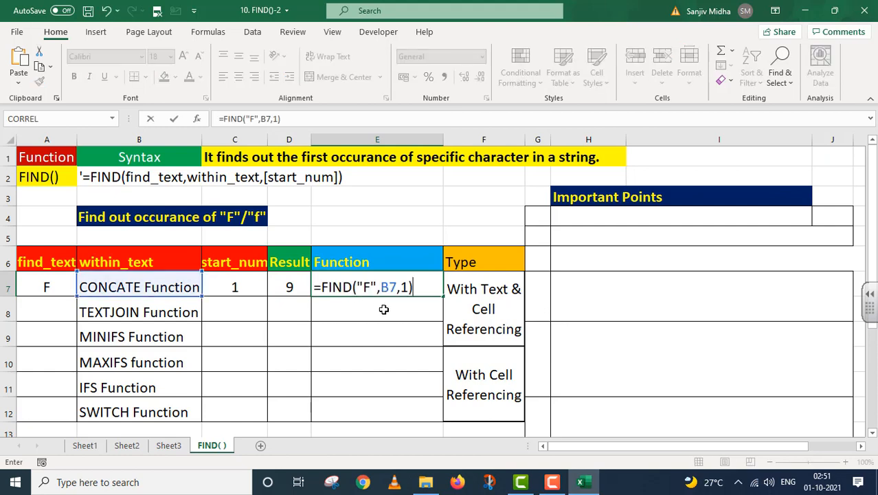
left_click(314, 288)
type("'")
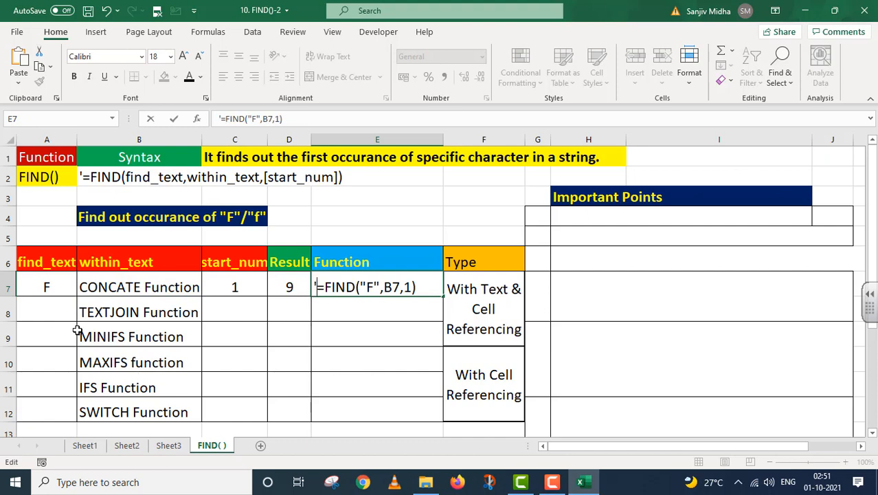
Step: Enter F as find_text and 1 as start_num in the TEXTJOIN Function row
left_click(54, 312)
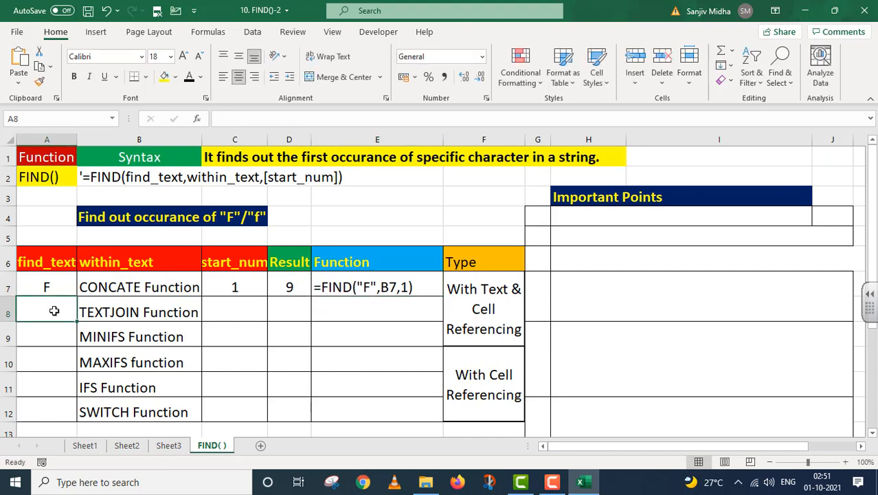
type("F")
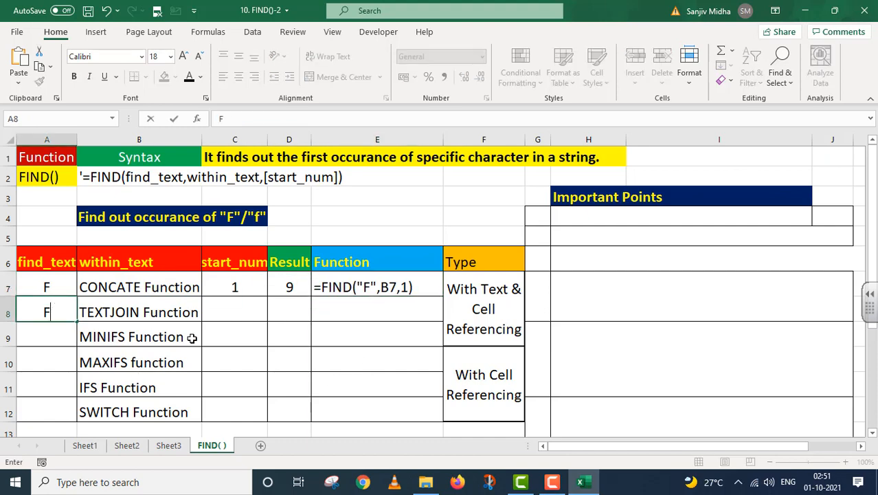
left_click(230, 313)
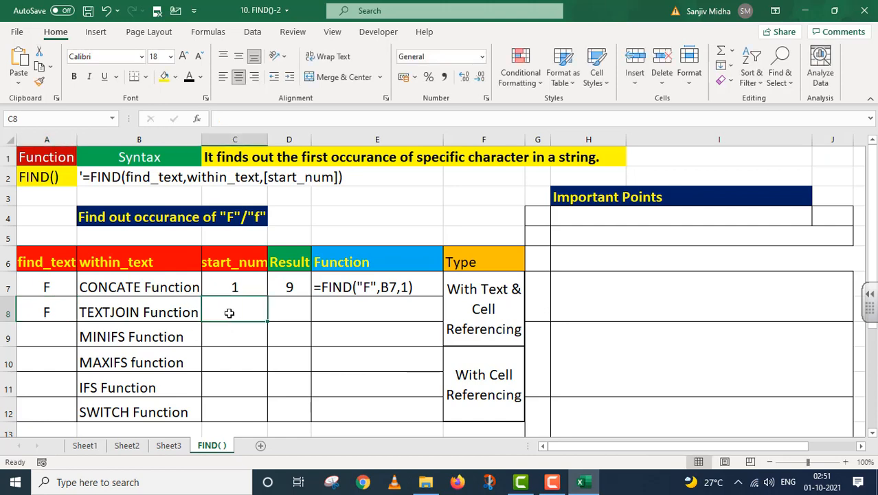
type("1")
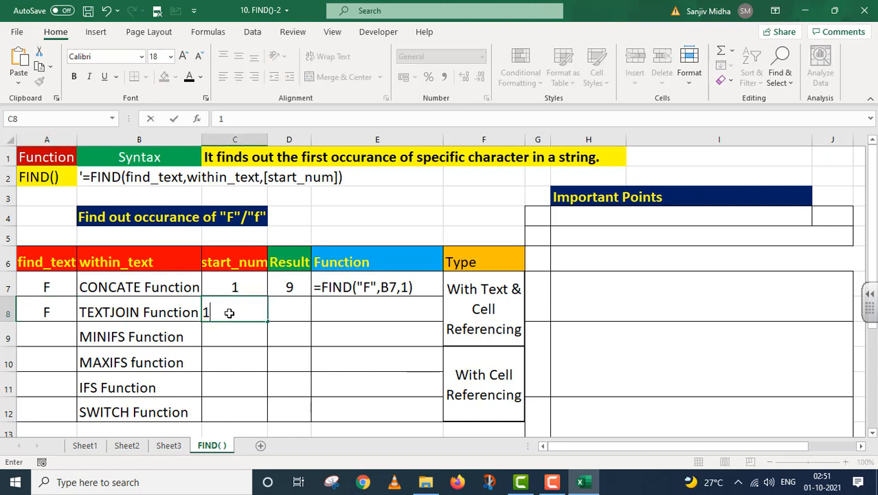
Step: Enter the formula =FIND("F",B8,1) in Result cell D8
left_click(291, 313)
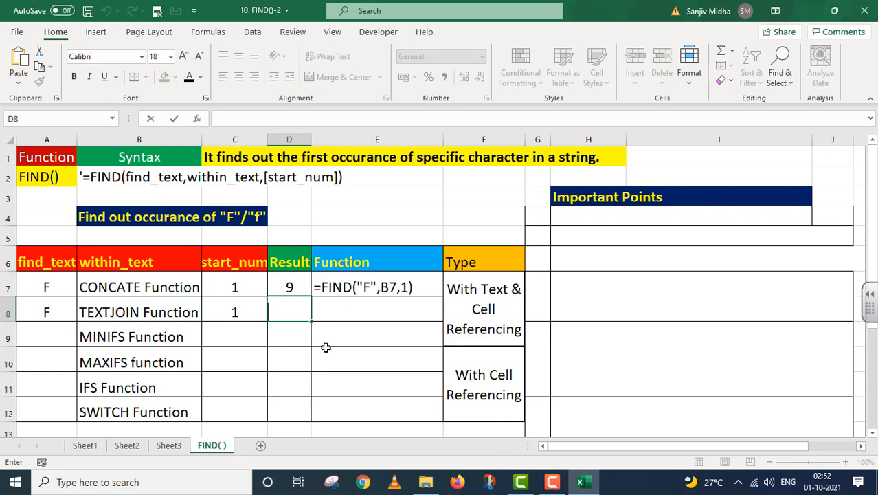
type("=FIND(")
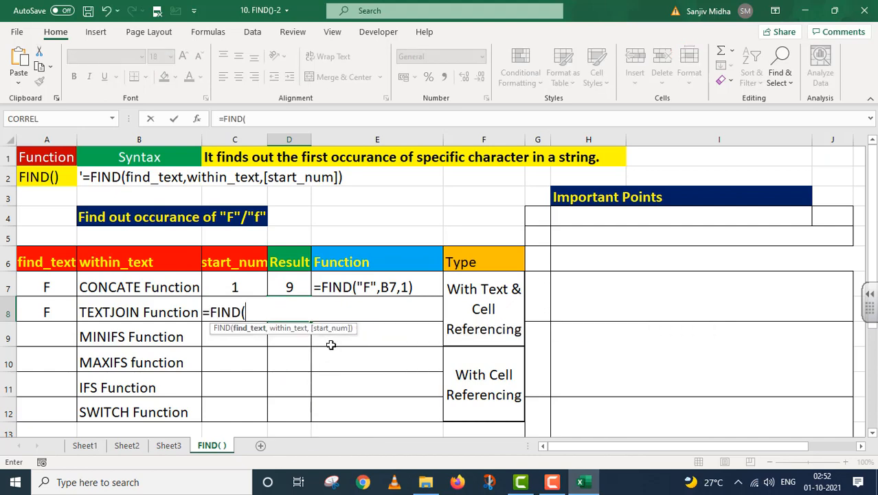
type("\"F\",")
left_click(121, 315)
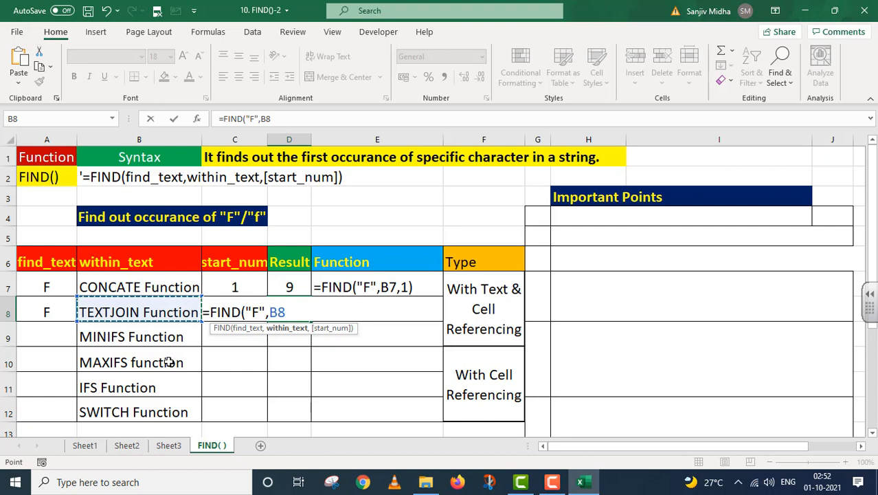
type(",")
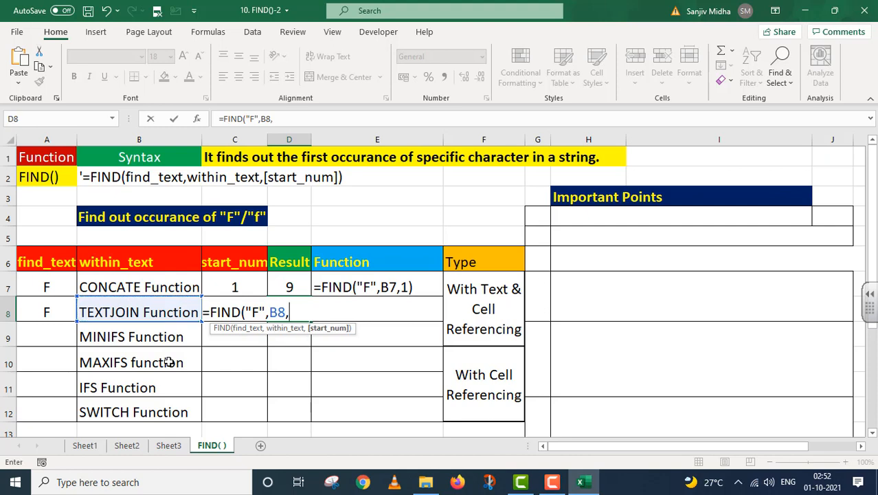
type("1)")
key("Return")
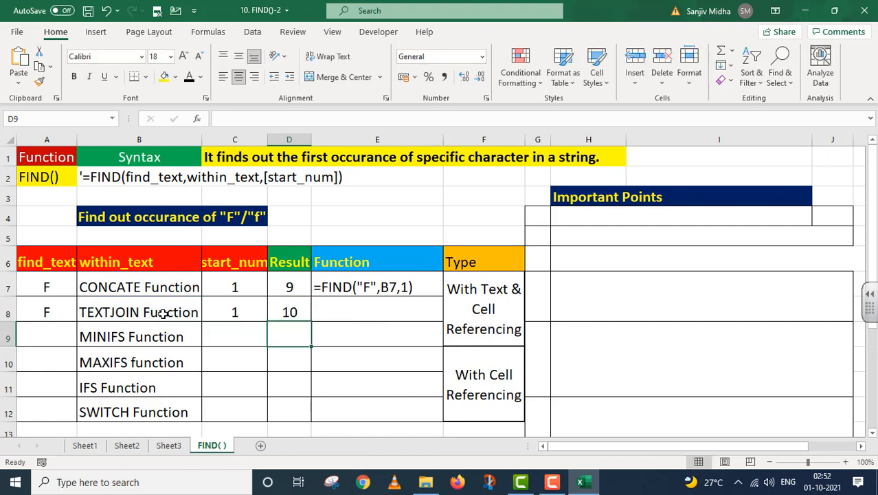
Step: Copy the formula from D8 into Function cell E8 as the literal text '=FIND("F",B8,1)
left_click(296, 314)
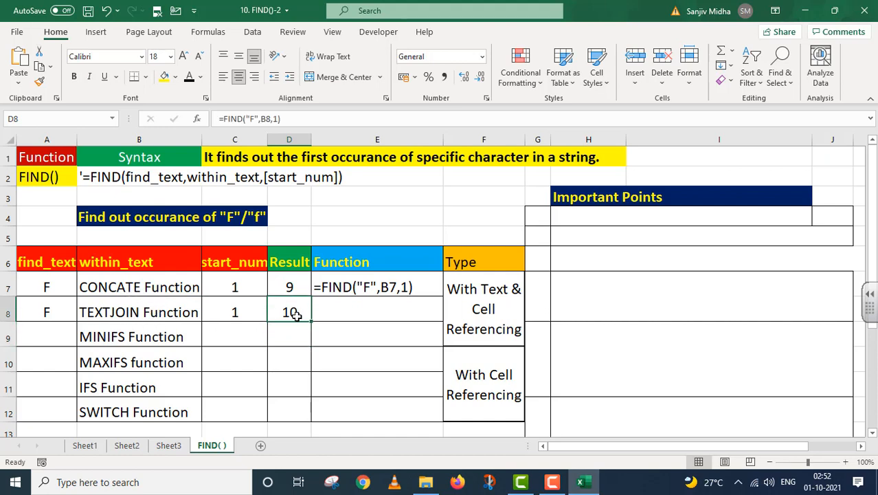
double_click(341, 311)
key("ctrl+v")
key("Home")
type("'")
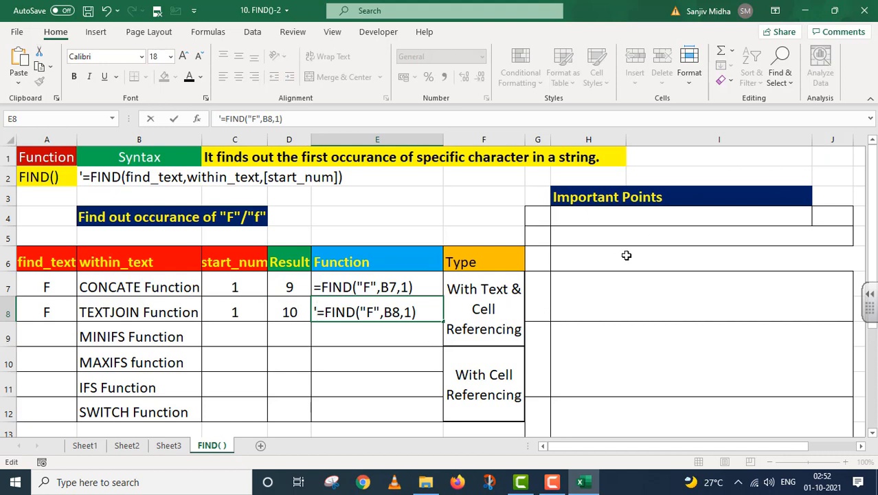
Step: Change the font colour of the first three Important Points entries in G4:J6 to black
left_click(542, 216)
left_click_drag(574, 256, 837, 252)
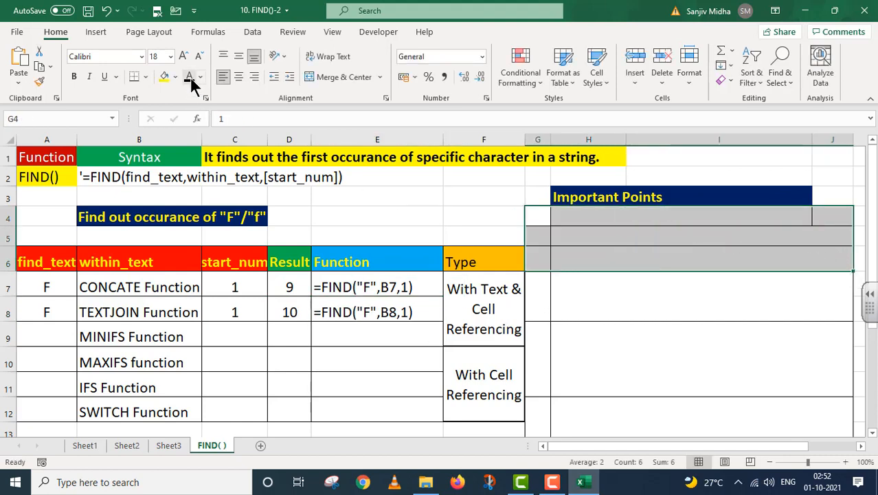
key("ctrl+v")
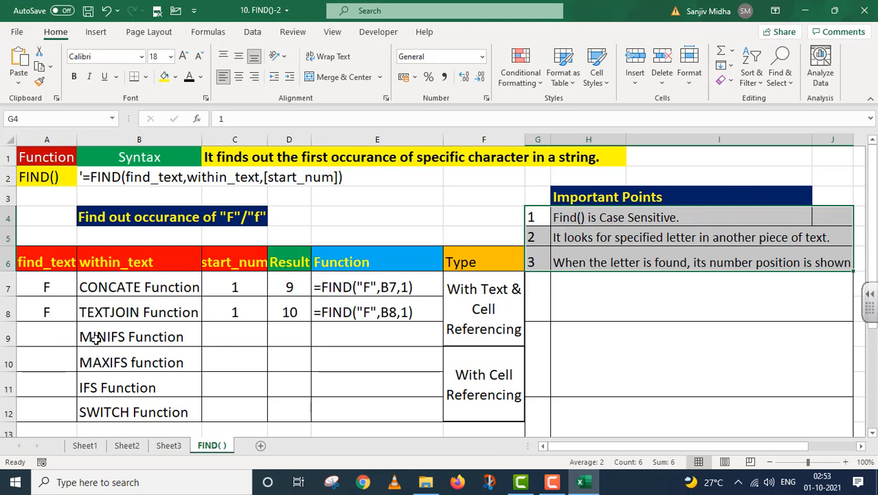
Step: Enter F as find_text and 1 as start_num in the MINIFS Function row
left_click(52, 335)
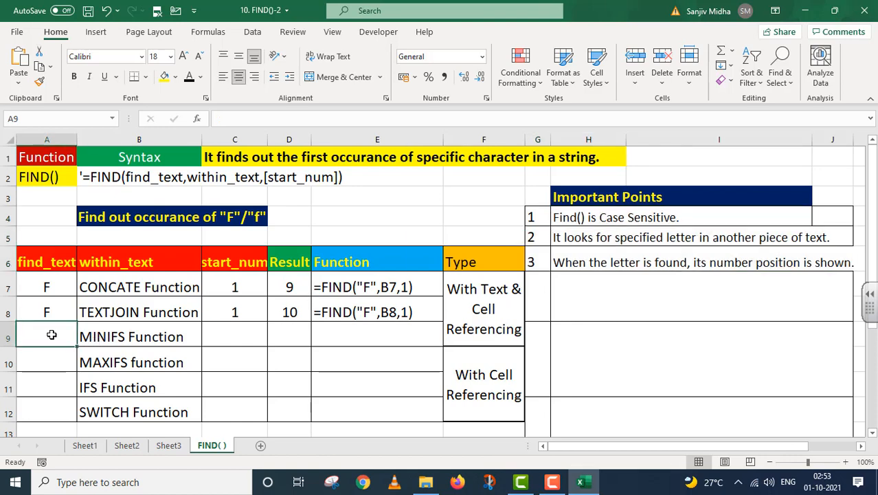
type("F")
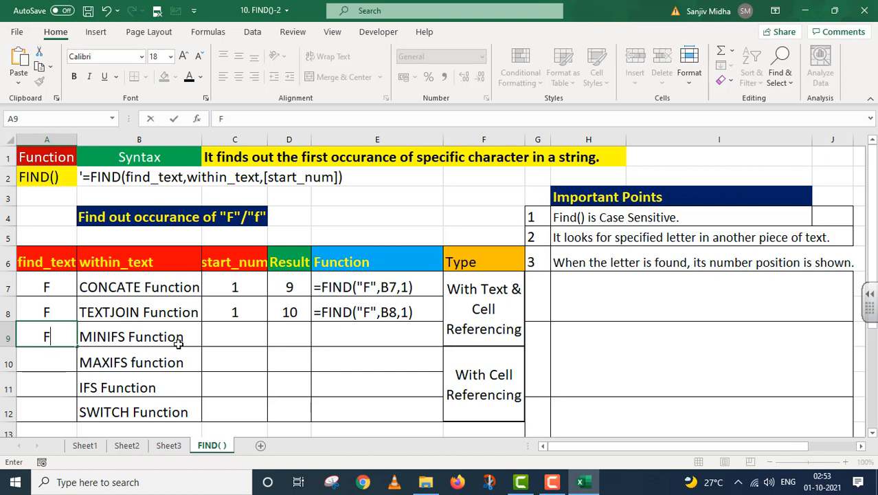
left_click(235, 335)
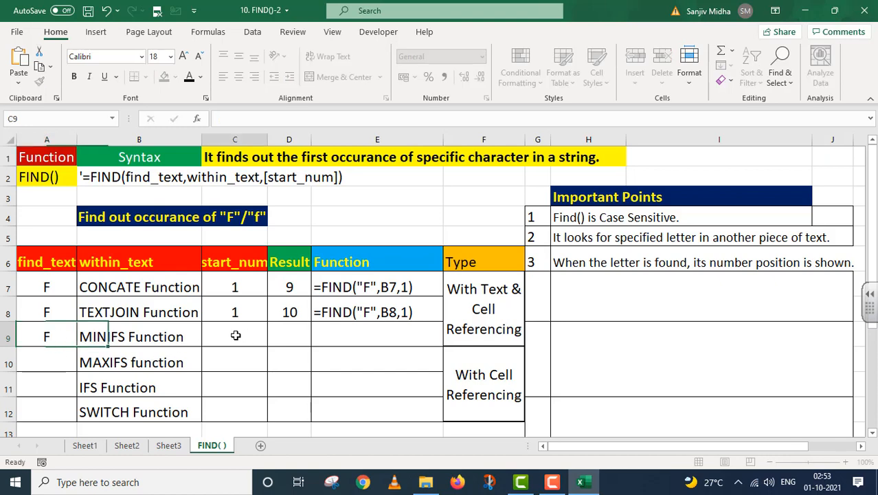
type("1")
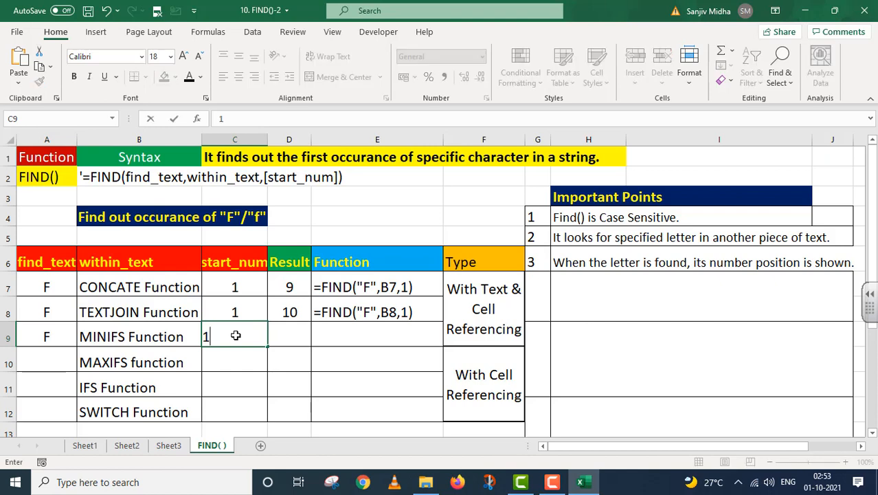
Step: Enter the formula =FIND("F",B9,1) in Result cell D9 for the MINIFS Function row
double_click(284, 335)
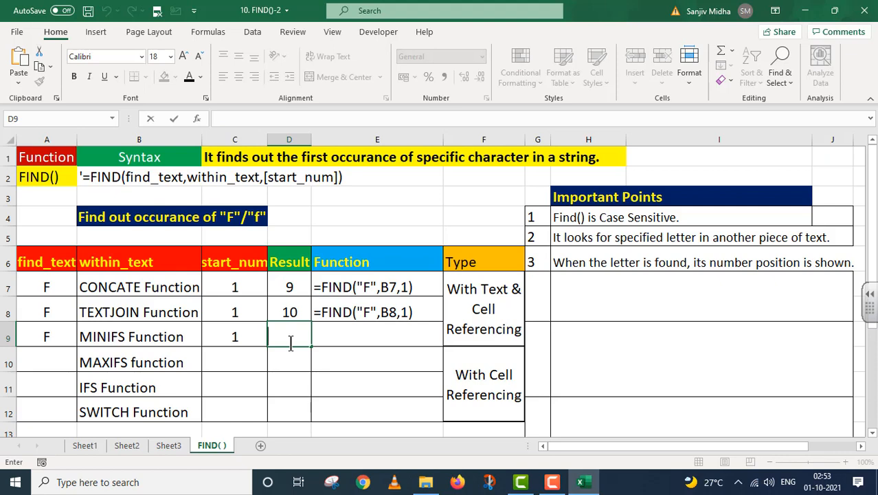
type("=FIND")
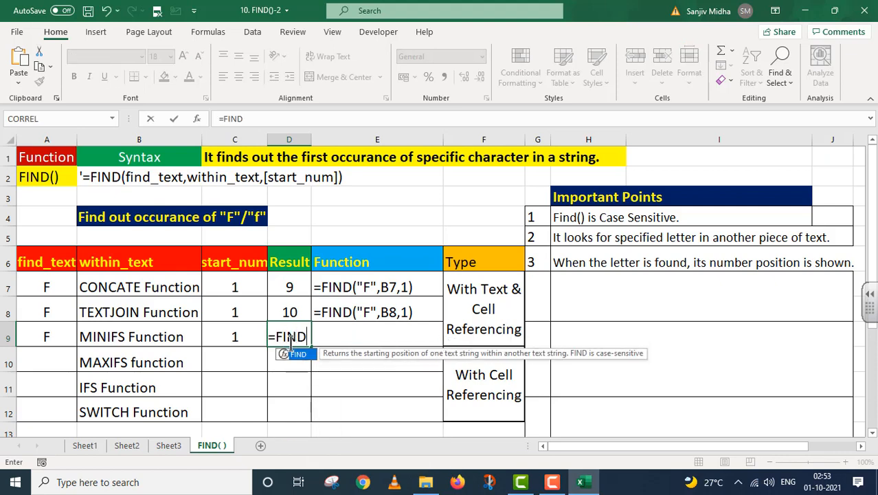
type("(\"F")
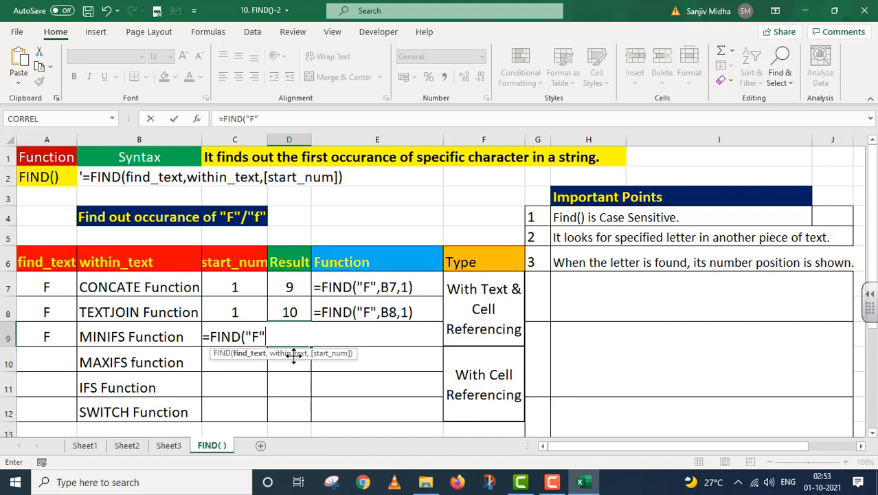
type("\",")
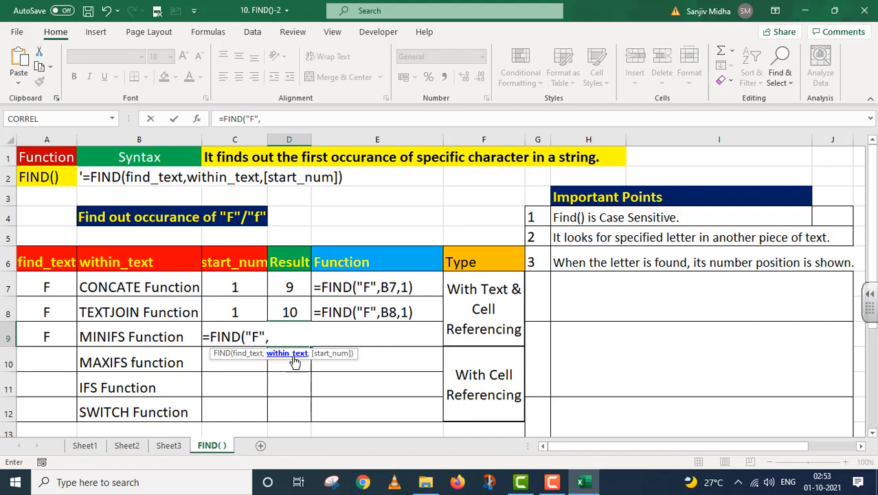
left_click(121, 337)
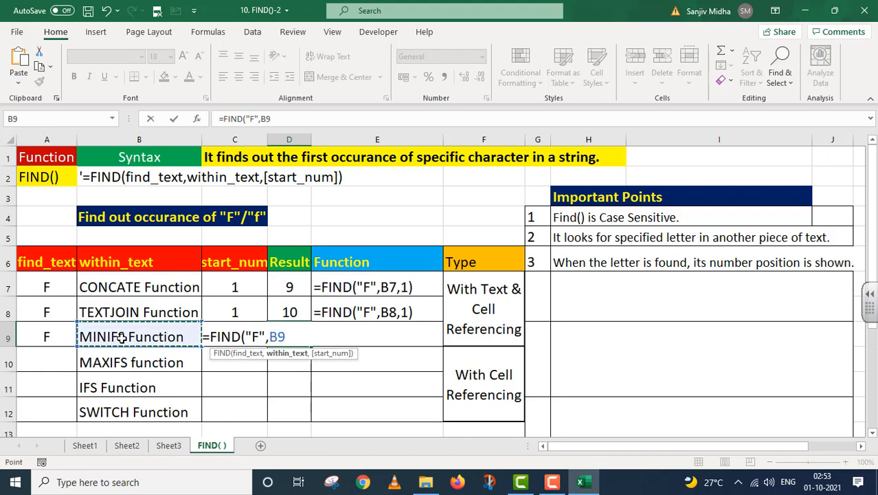
type(",")
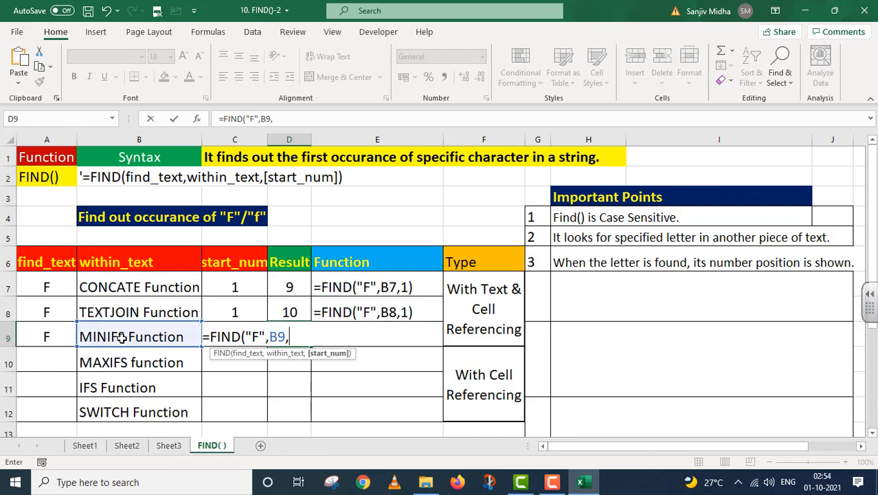
type("1)")
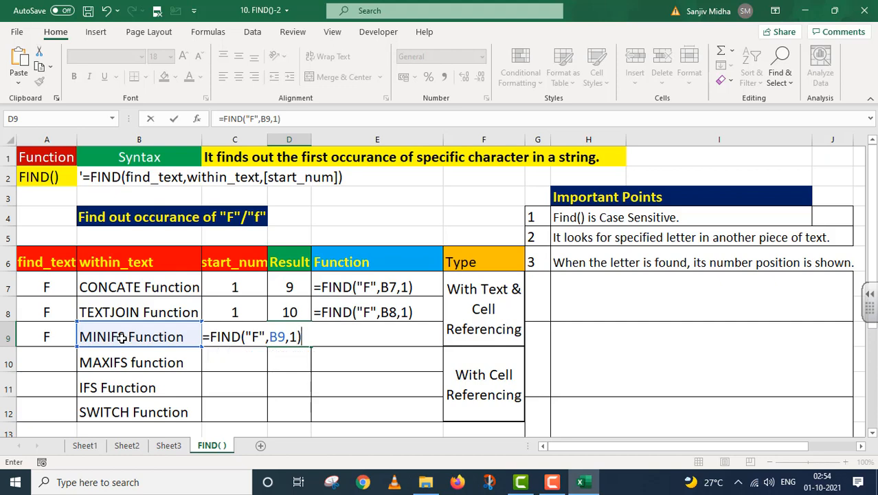
key("Return")
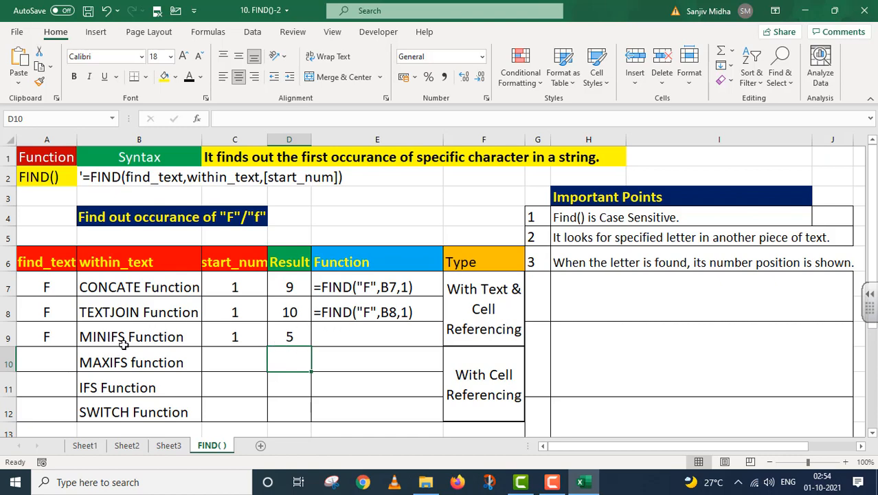
Step: Copy the formula from D9 into Function cell E9 as the literal text '=FIND("F",B9,1)
double_click(303, 335)
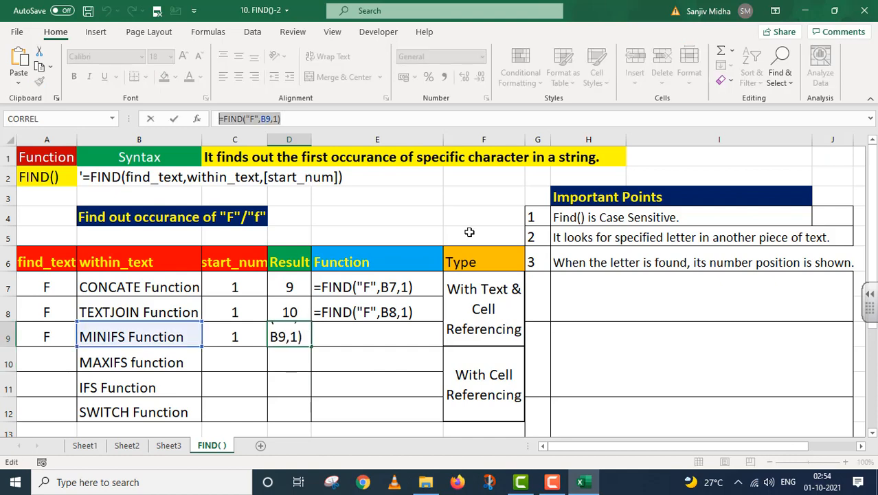
key("Escape")
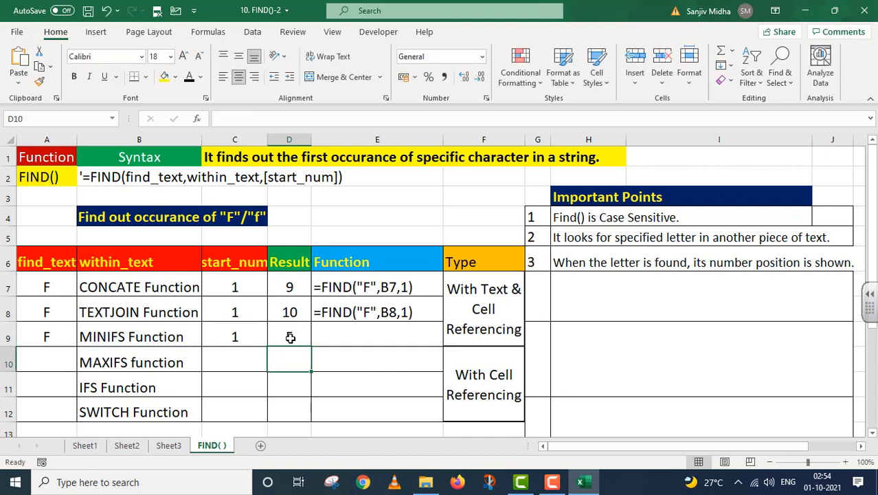
left_click(324, 332)
type("=FIND(\"F\",B9,1)")
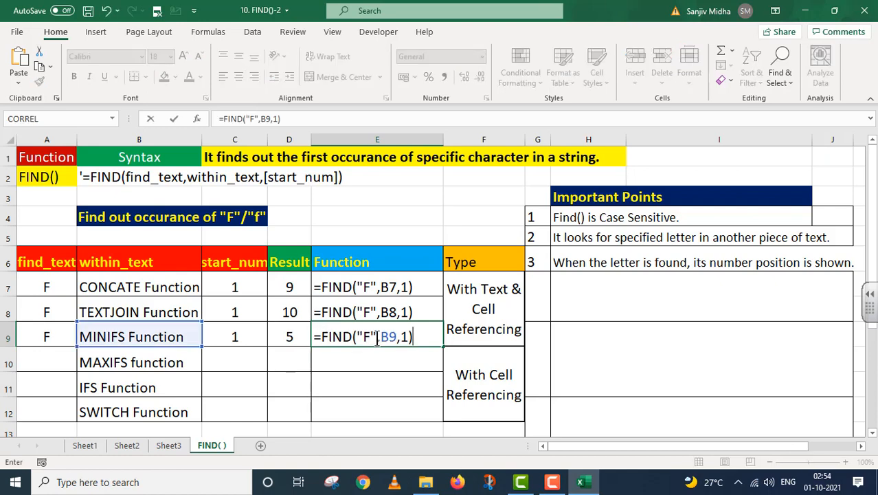
left_click(315, 337)
type("'")
Step: Change the font colour of the fourth Important Points entry in G7:J8 to black
left_click_drag(536, 301, 653, 305)
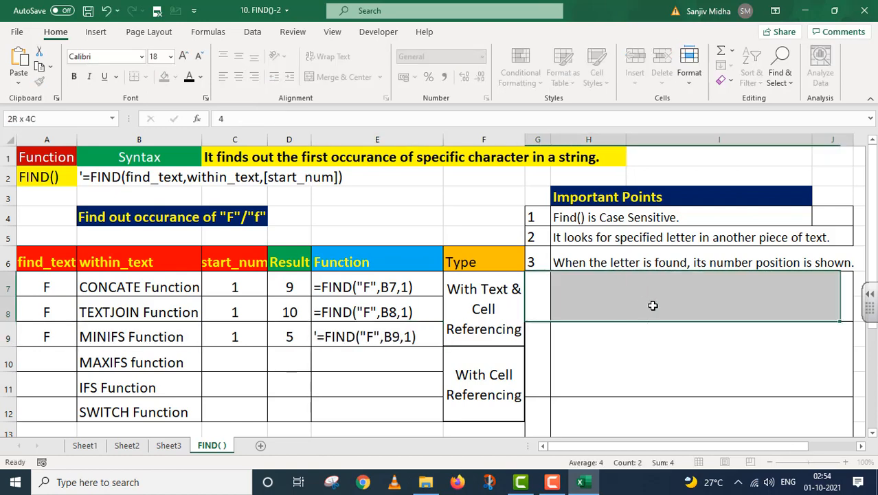
left_click(190, 77)
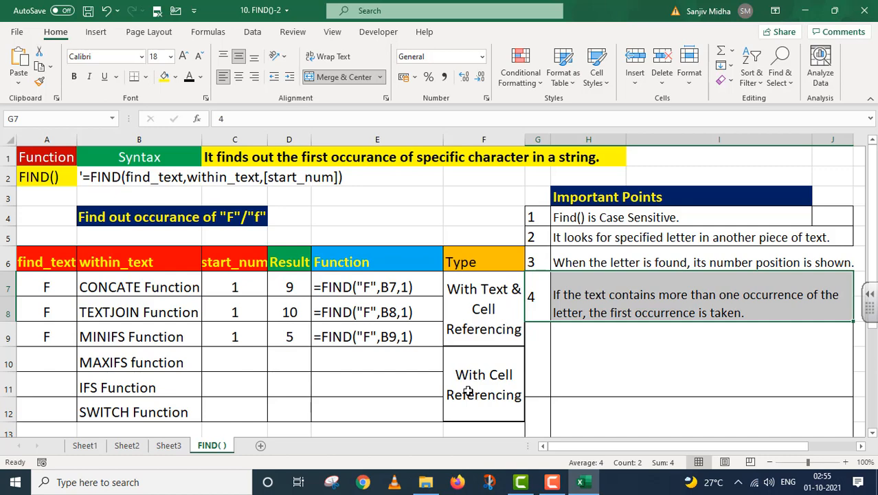
Step: Enter lowercase f as find_text and 3 as start_num in the MAXIFS function row
left_click(61, 362)
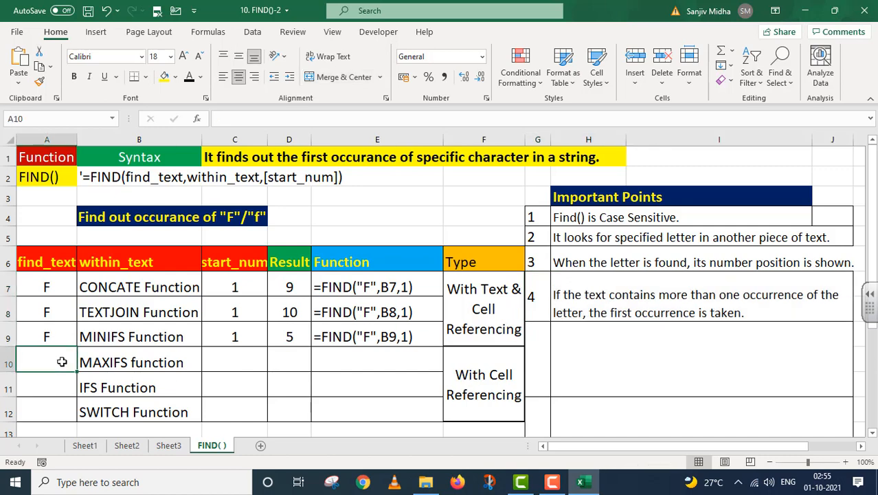
type("f")
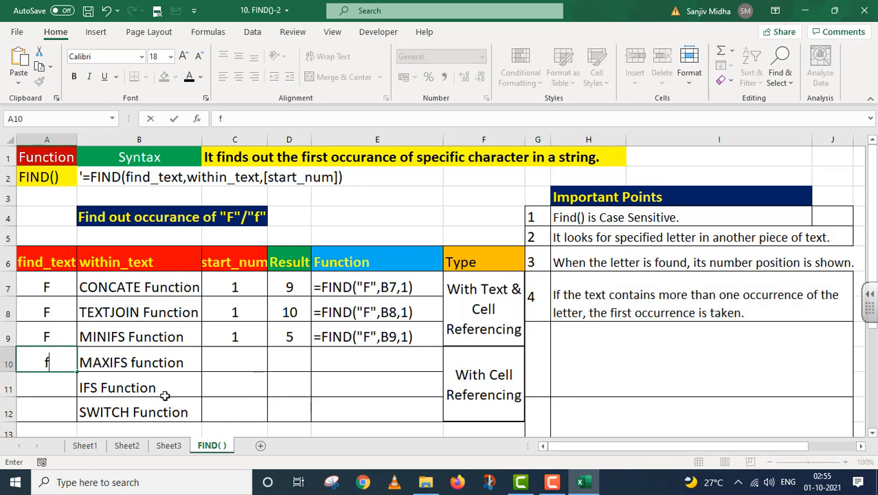
left_click(229, 360)
type("3")
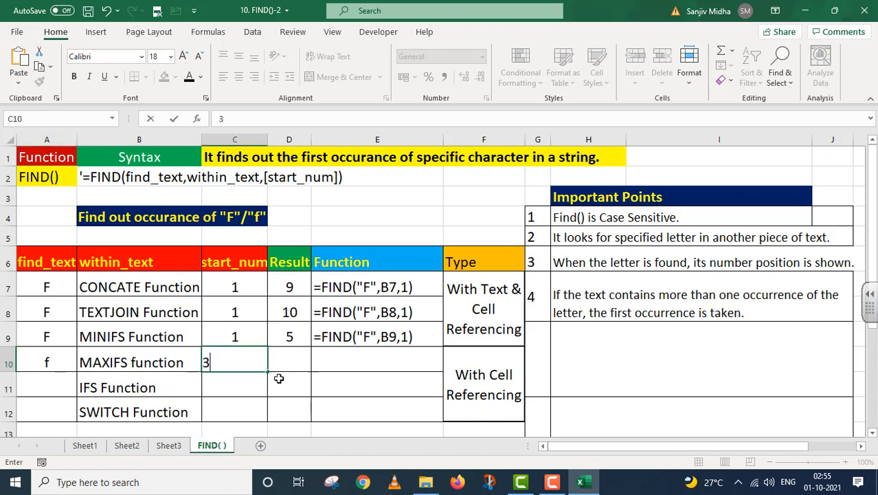
Step: Enter the fully cell-referenced formula =FIND(A10,B10,C10) in Result cell D10
left_click(289, 365)
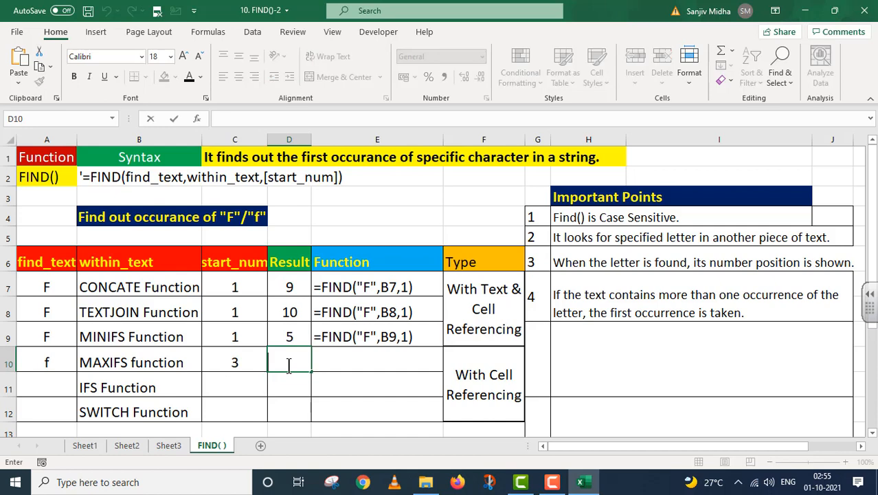
type("=FIN")
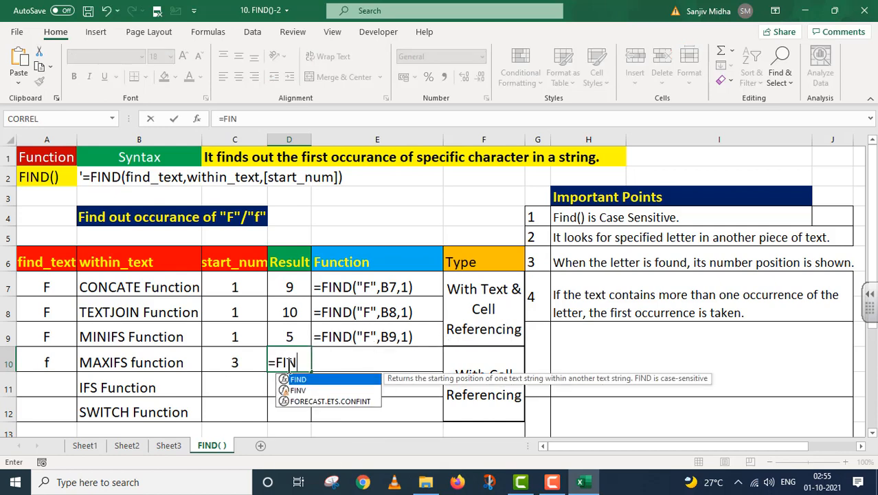
type("D(")
left_click(51, 360)
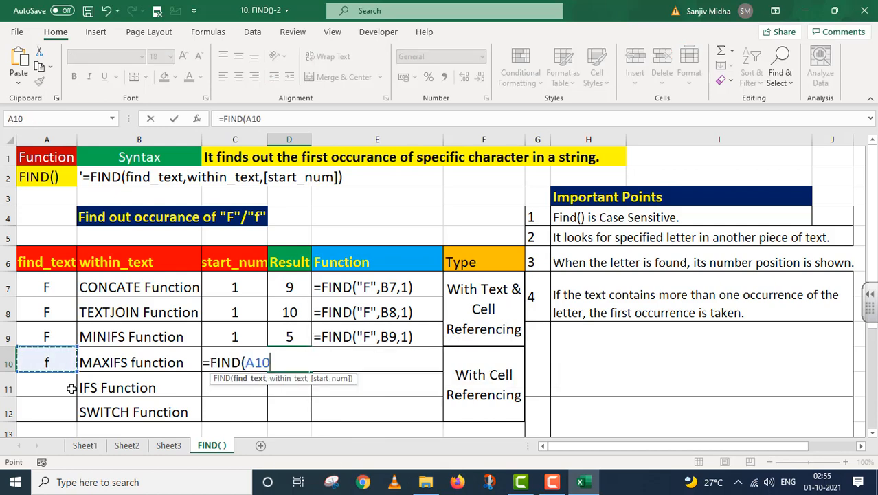
type(",")
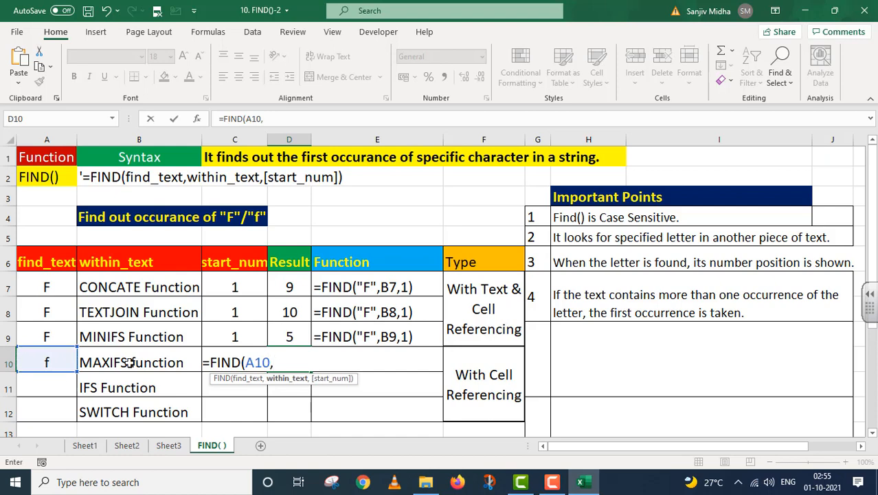
left_click(130, 363)
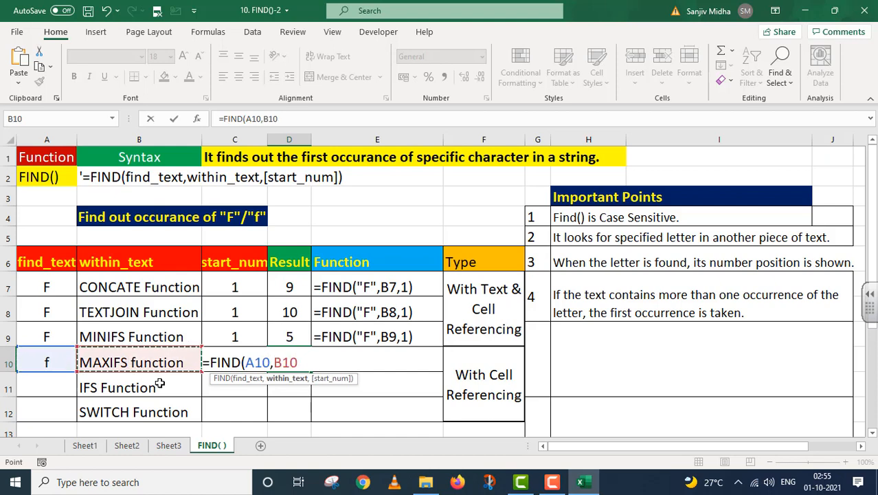
type(",")
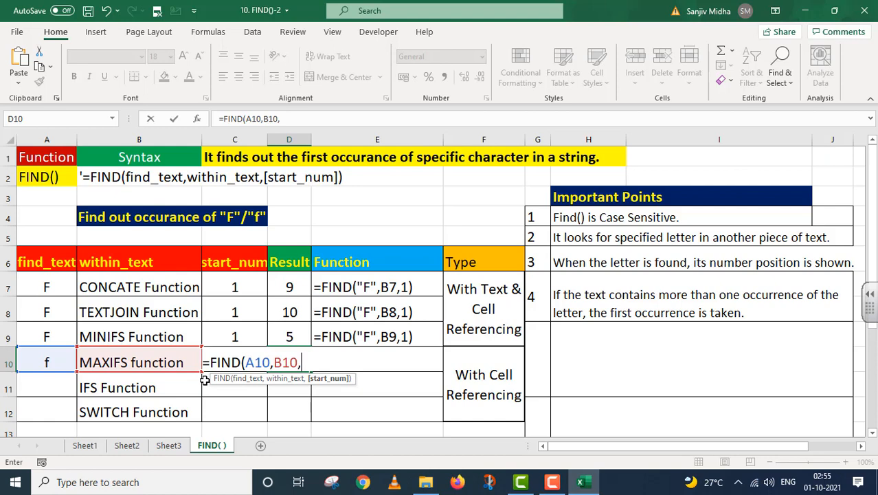
type("C10")
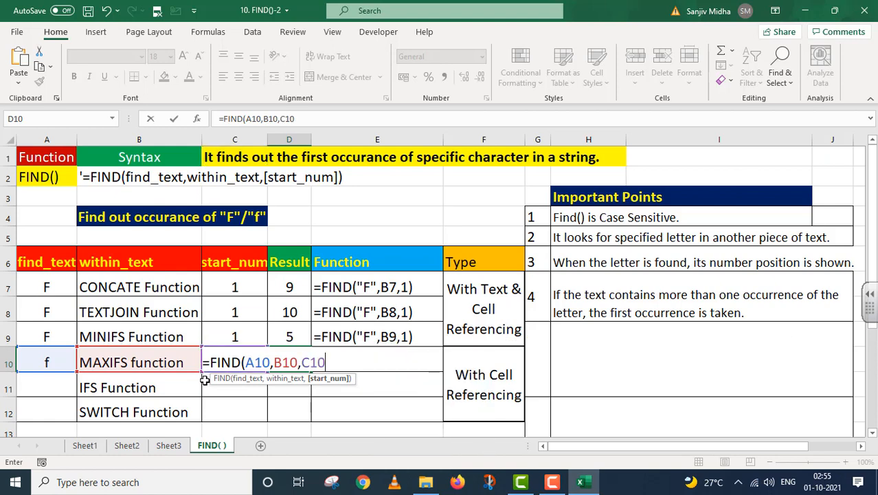
type(")")
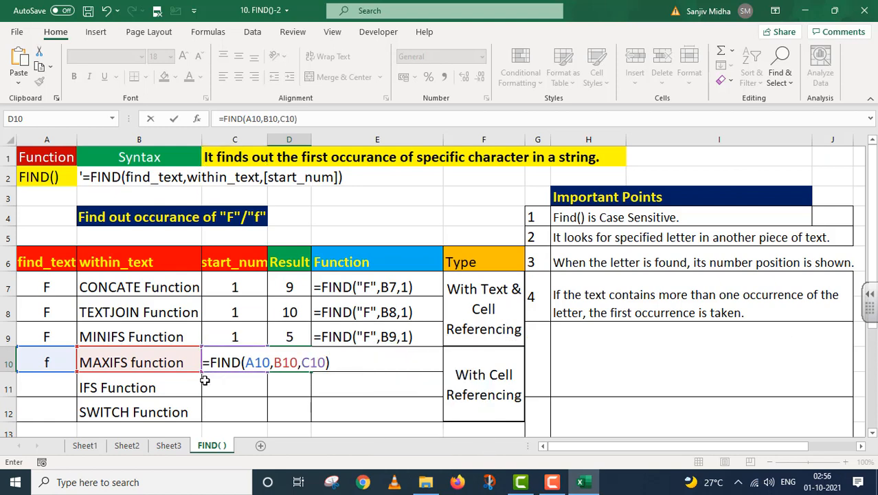
key("Return")
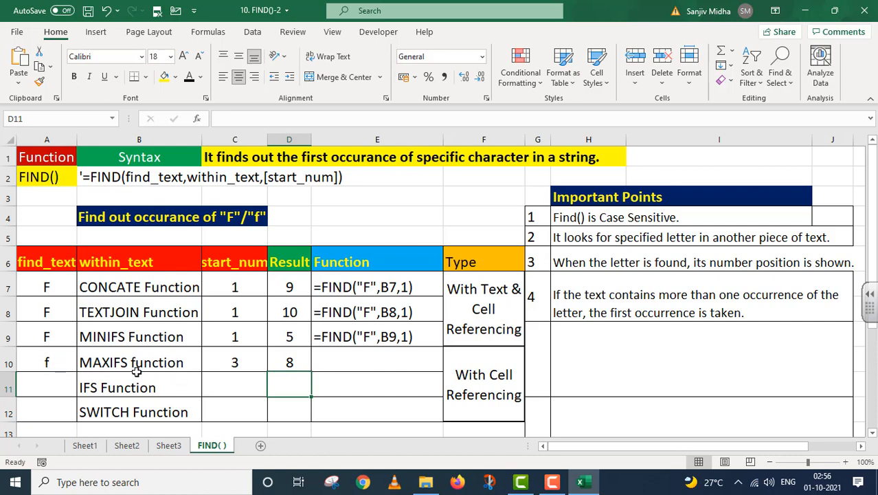
Step: Copy the formula from D10 into Function cell E10 as the literal text '=FIND(A10,B10,C10)
left_click(298, 364)
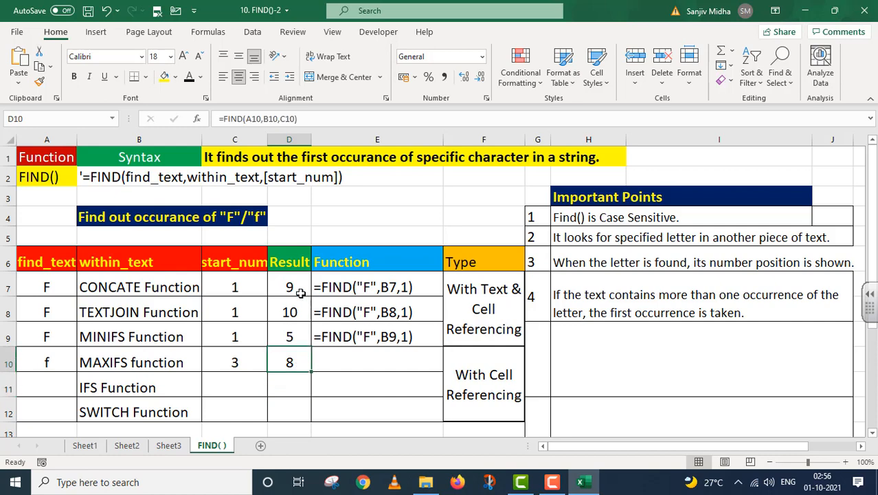
left_click(309, 114)
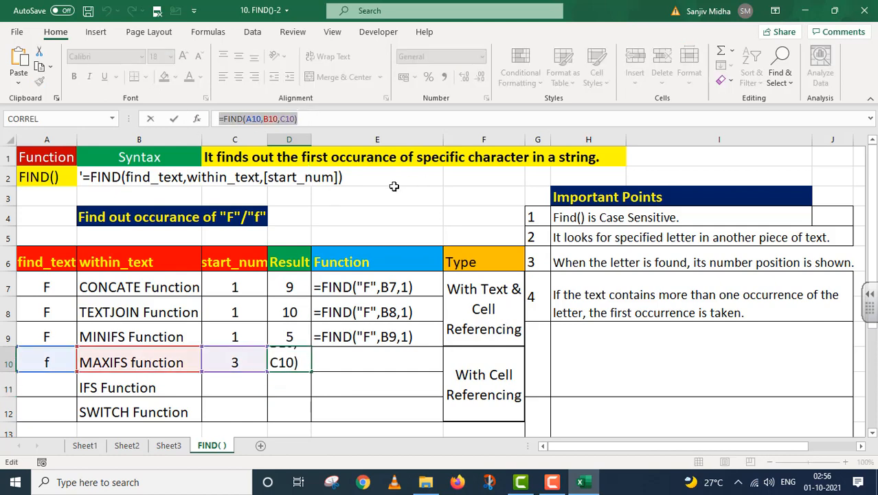
key("Return")
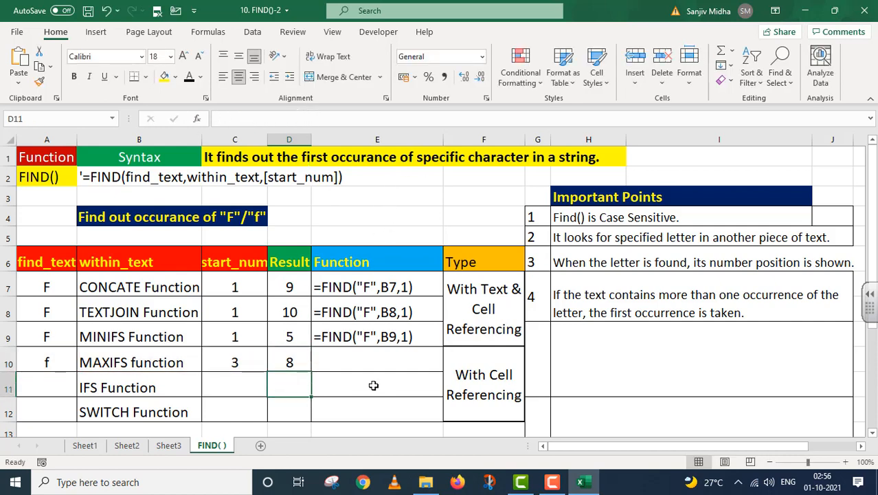
double_click(336, 363)
type("=FIND(A10,B10,C10)")
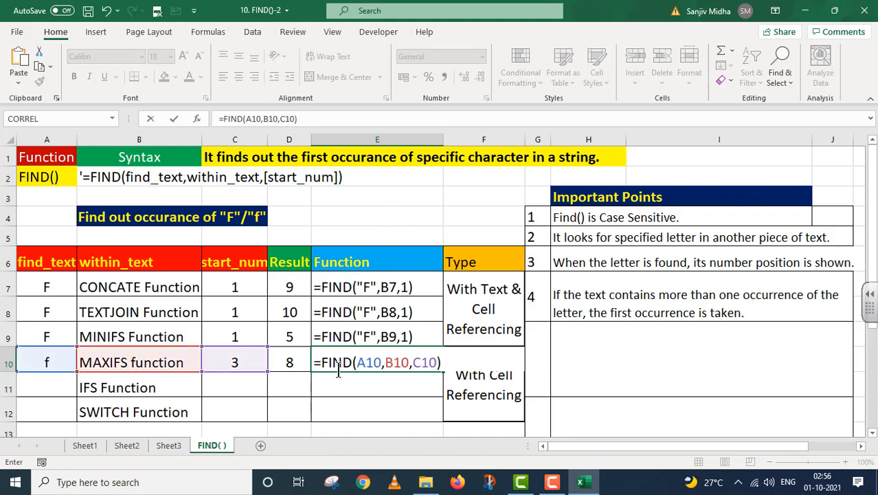
left_click(314, 363)
type("'")
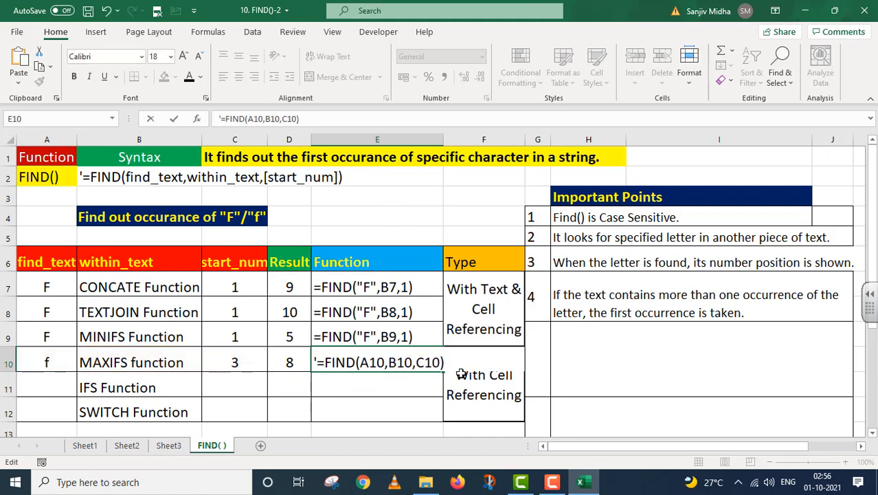
Step: Change the font colour of the fifth Important Points entry in G9:J11 to black
left_click_drag(528, 334, 632, 349)
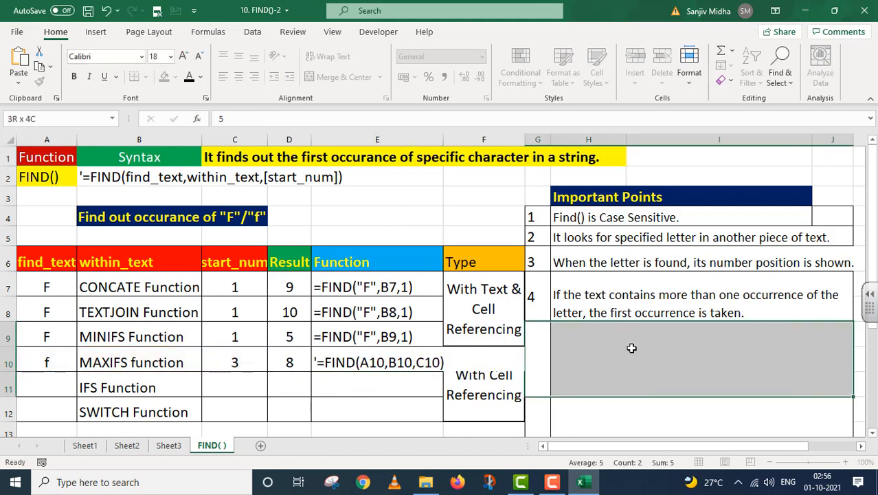
left_click(189, 77)
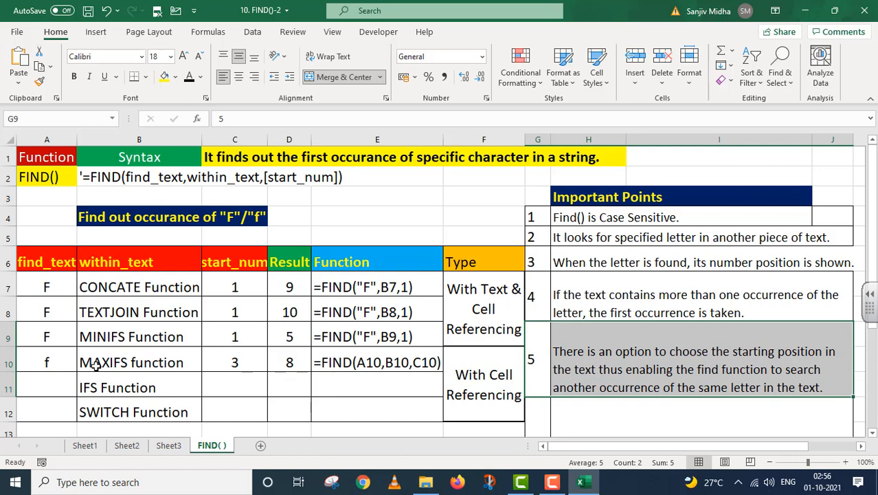
left_click_drag(53, 362, 341, 369)
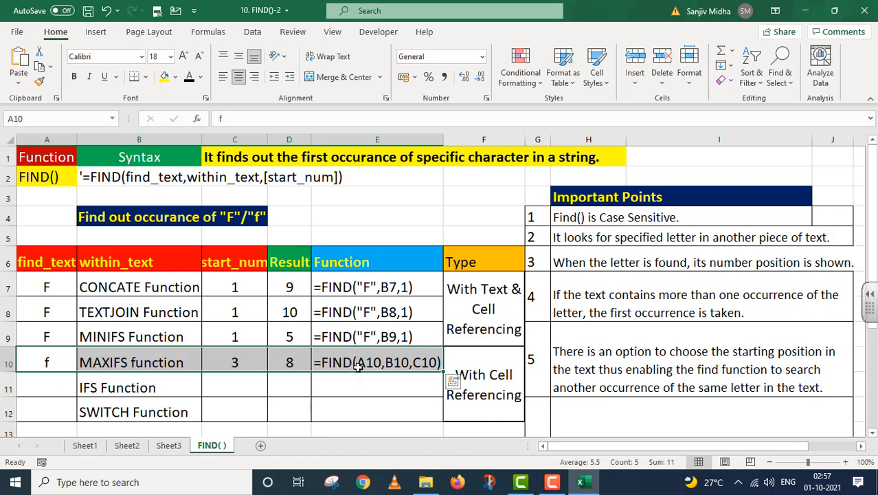
key("Tab")
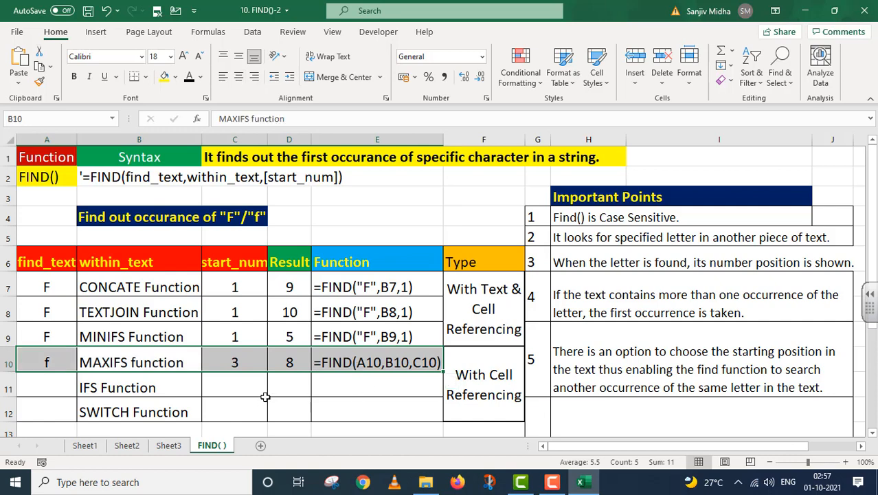
left_click(193, 392)
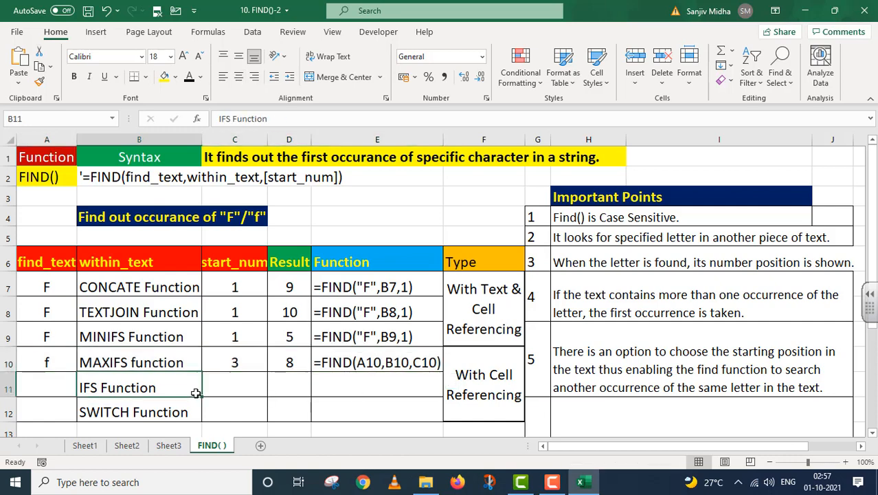
Step: Enter uppercase F as find_text and 1 as start_num in the IFS Function row
left_click(66, 388)
type("F")
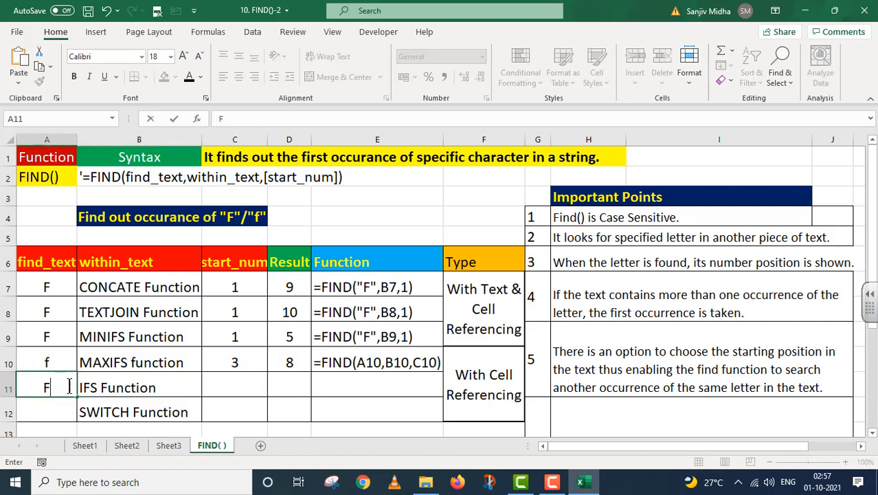
left_click(234, 384)
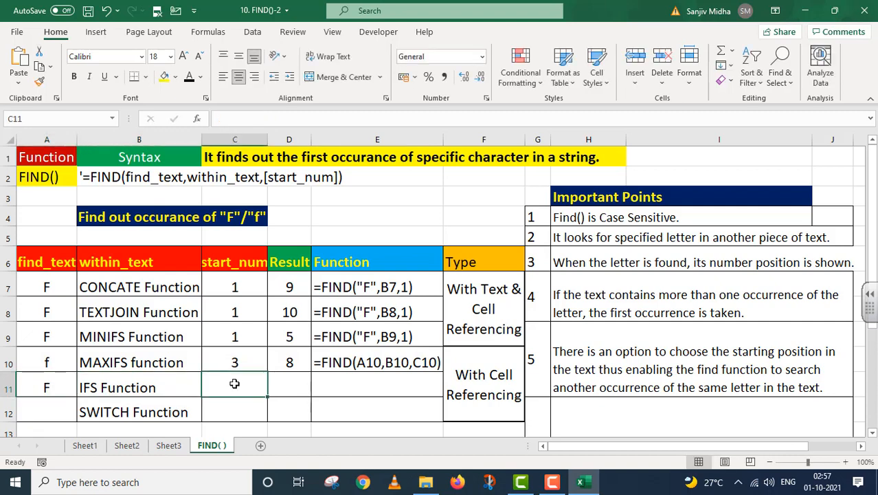
type("1")
Step: Enter the fully cell-referenced formula =FIND(A11,B11,C11) in Result cell D11
left_click(289, 387)
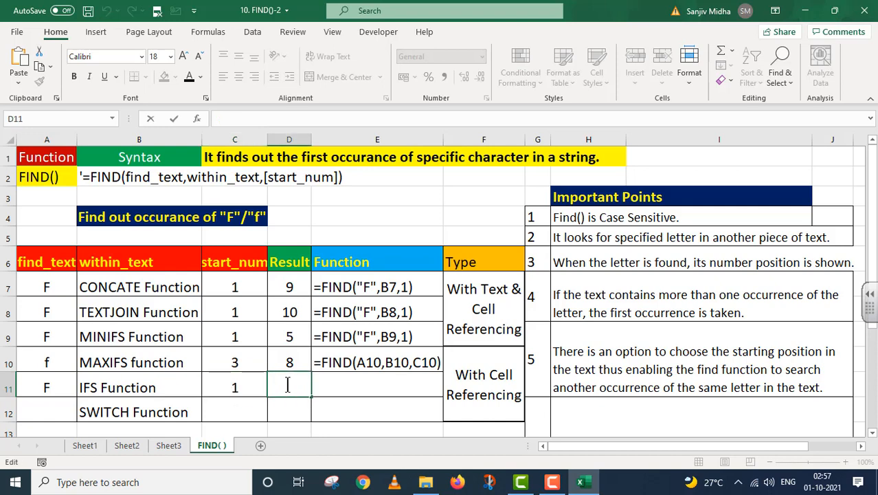
type("=")
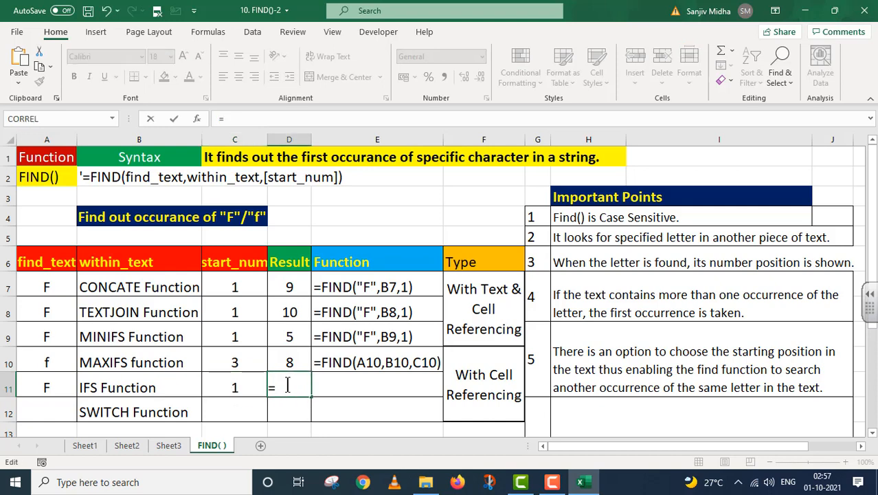
type("FIND(")
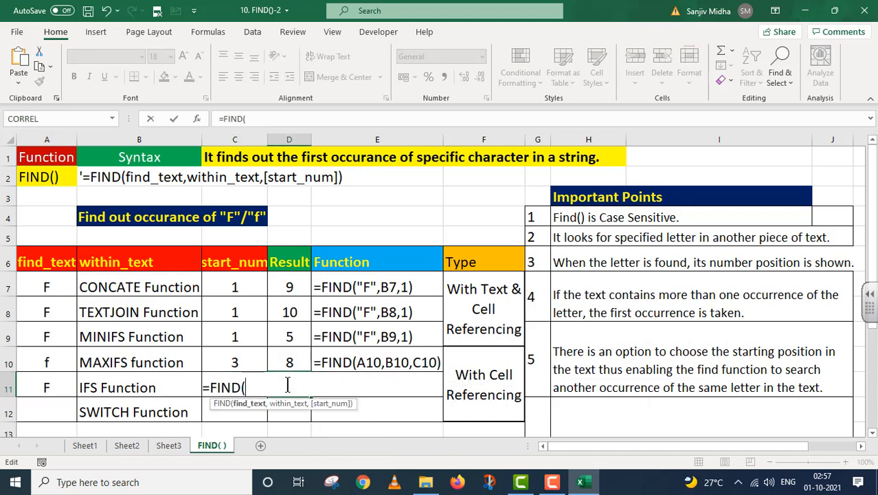
left_click(62, 387)
type(",")
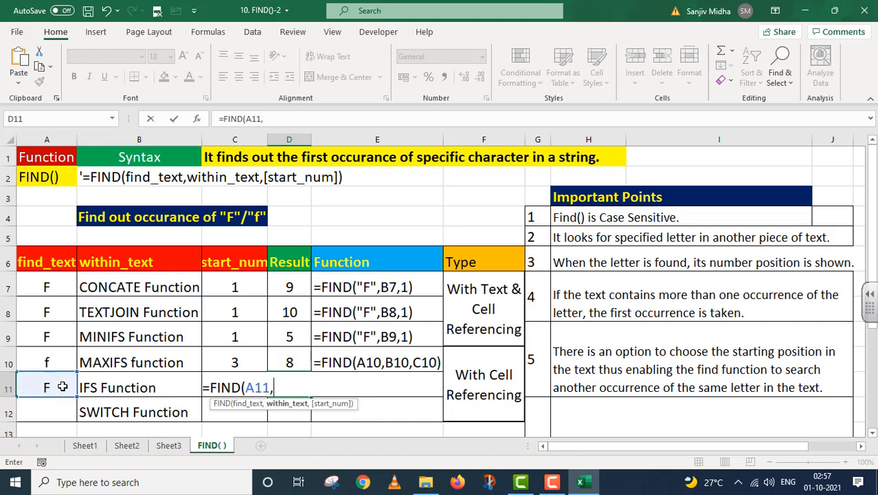
left_click(146, 389)
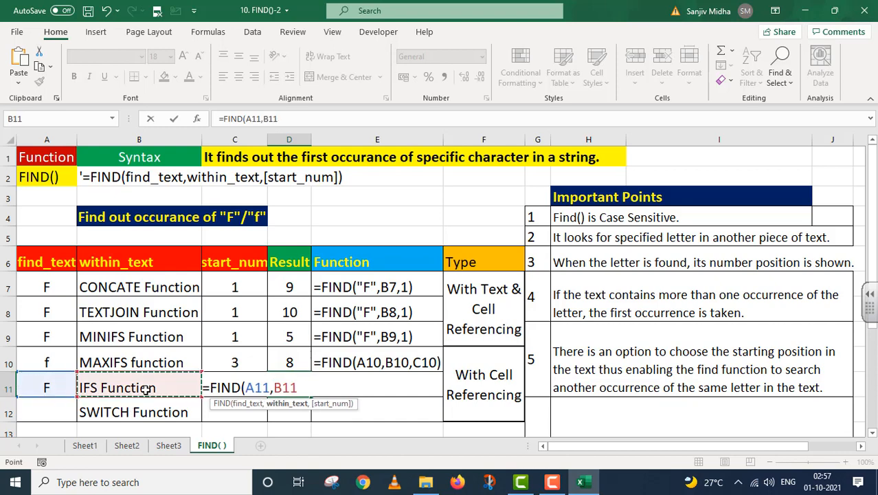
type(",C")
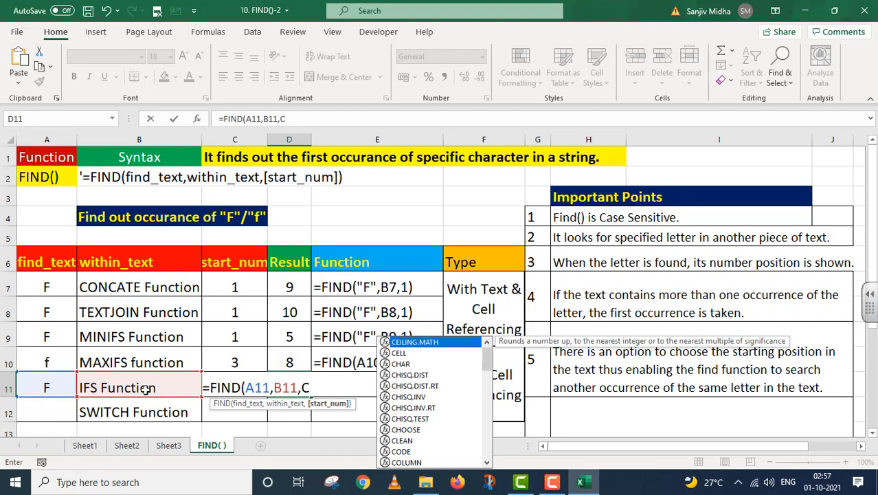
type("11")
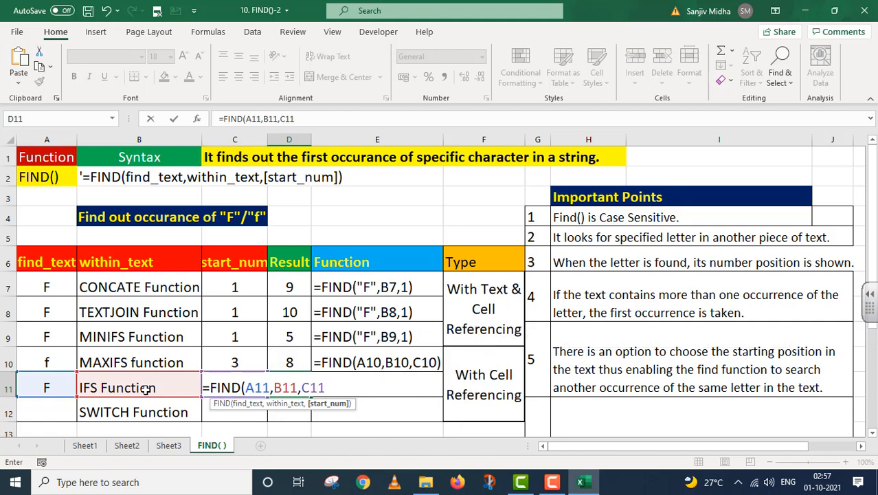
type(")")
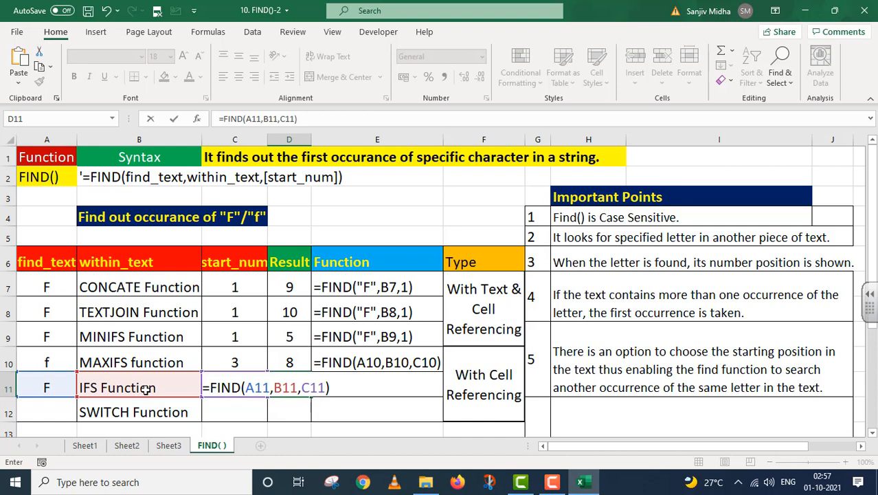
key("Return")
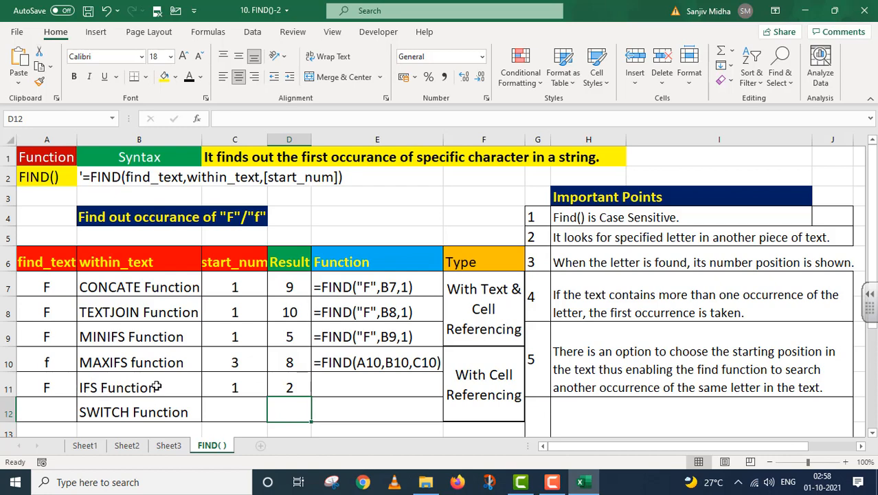
Step: Copy the formula from D11 into Function cell E11 as the literal text '=FIND(A11,B11,C11)
left_click(294, 387)
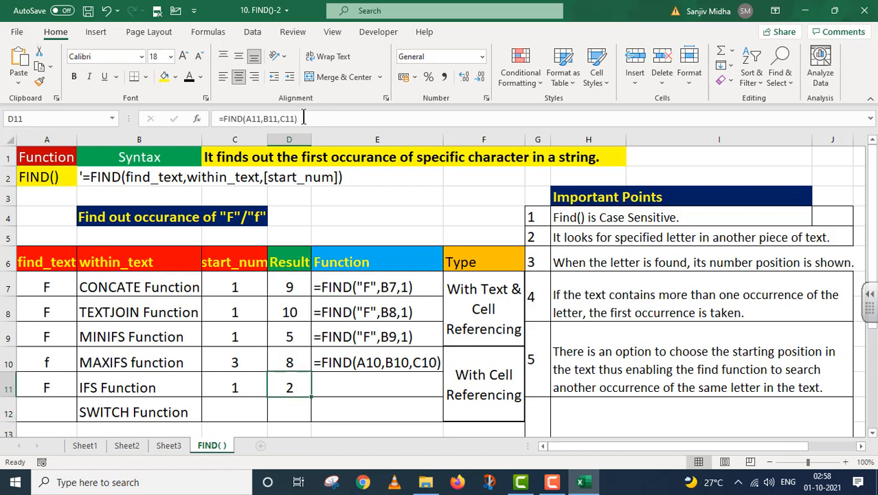
left_click(286, 118)
left_click_drag(297, 119, 216, 118)
key("ctrl+c")
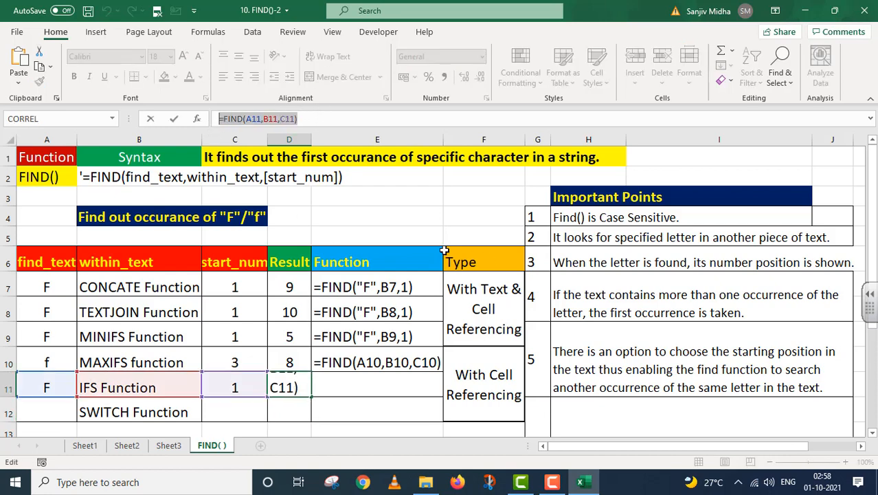
key("Return")
left_click(330, 386)
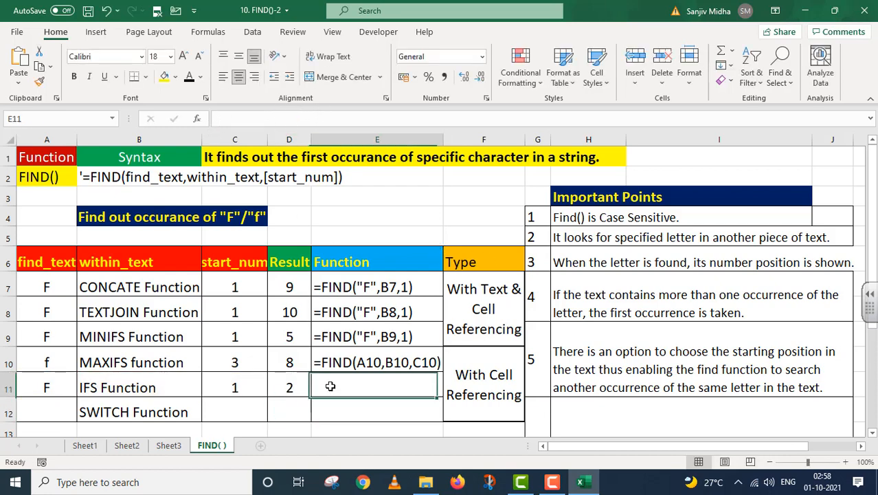
double_click(329, 386)
key("ctrl+v")
key("Home")
type("'")
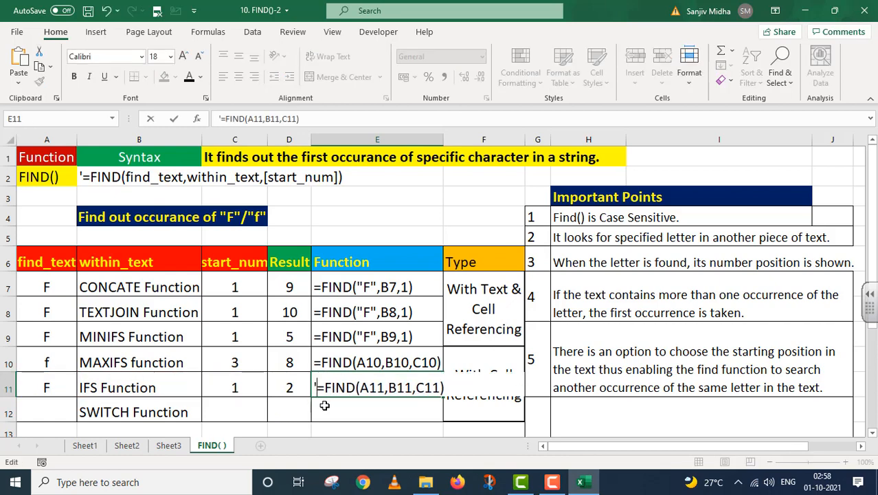
Step: Enter X as find_text and 1 as start_num in the SWITCH Function row
double_click(47, 410)
type("X")
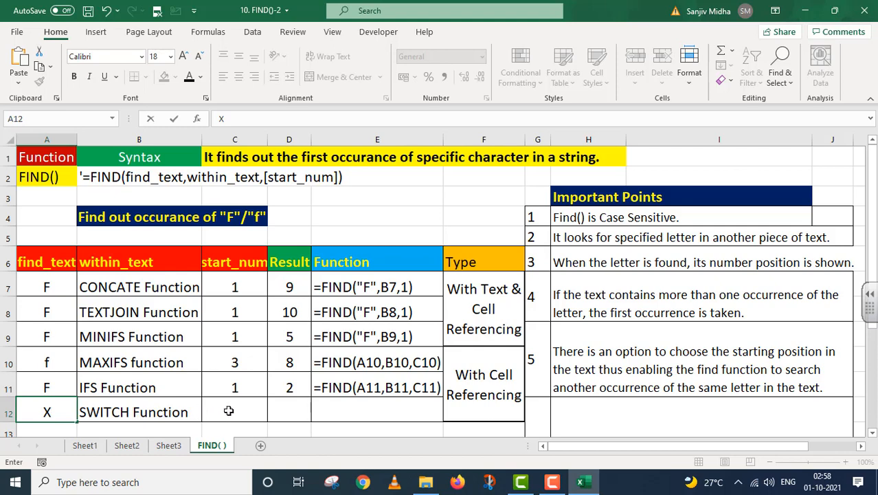
left_click(229, 410)
type("1")
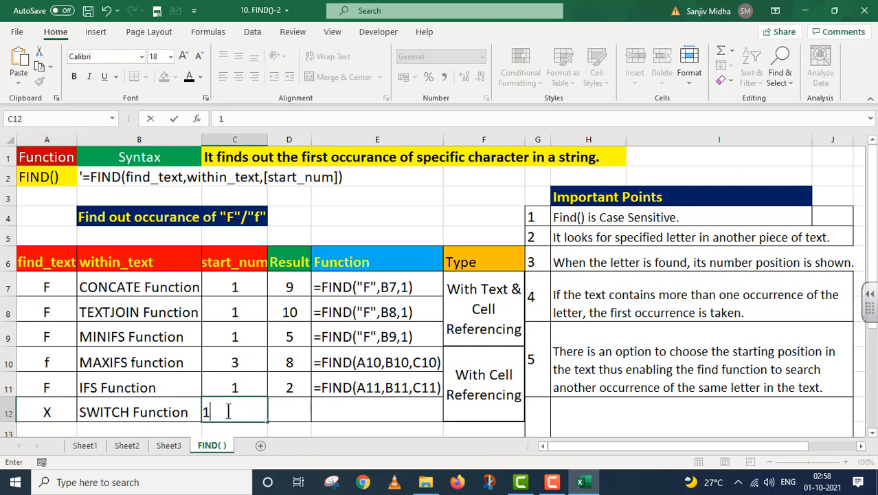
Step: Enter the formula =FIND(A12,B12,C12) in Result cell D12 and widen column D to fit the result
left_click(272, 413)
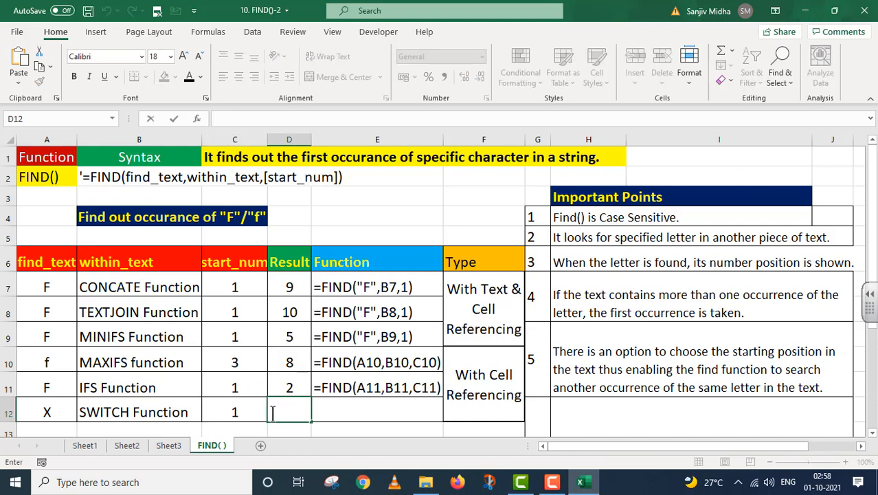
type("=")
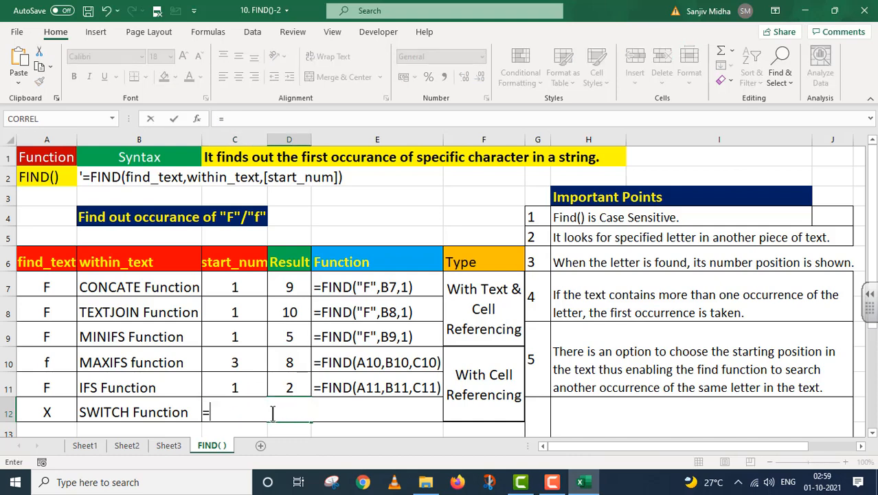
type("FIND(")
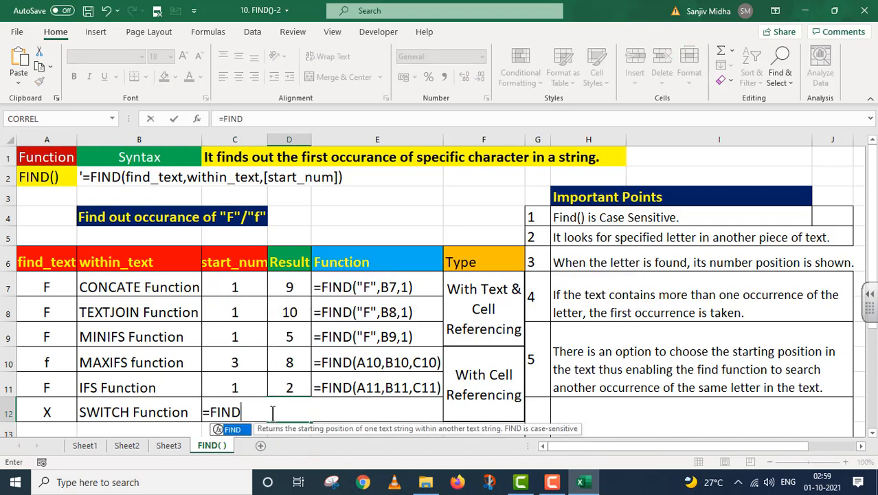
left_click(62, 412)
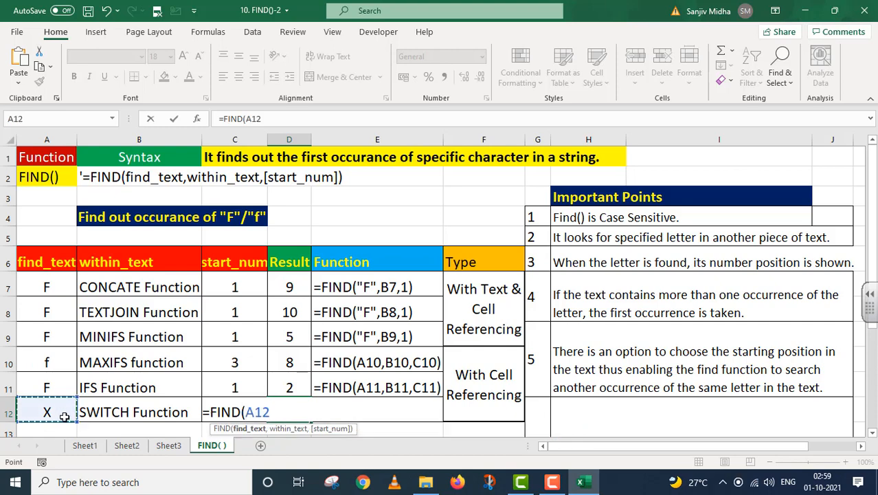
type(",")
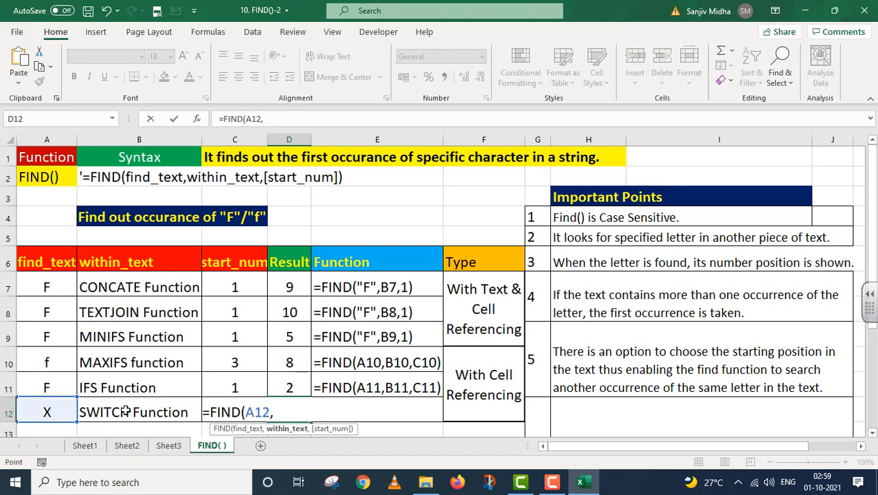
left_click(126, 411)
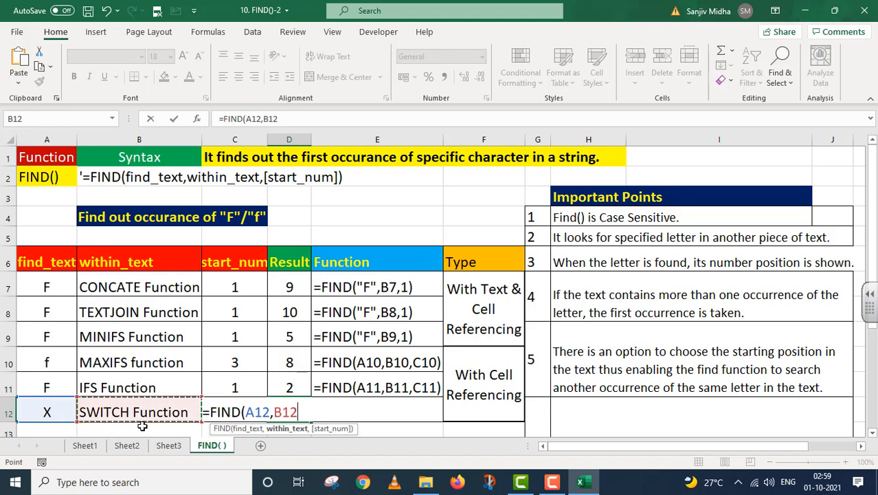
type(",")
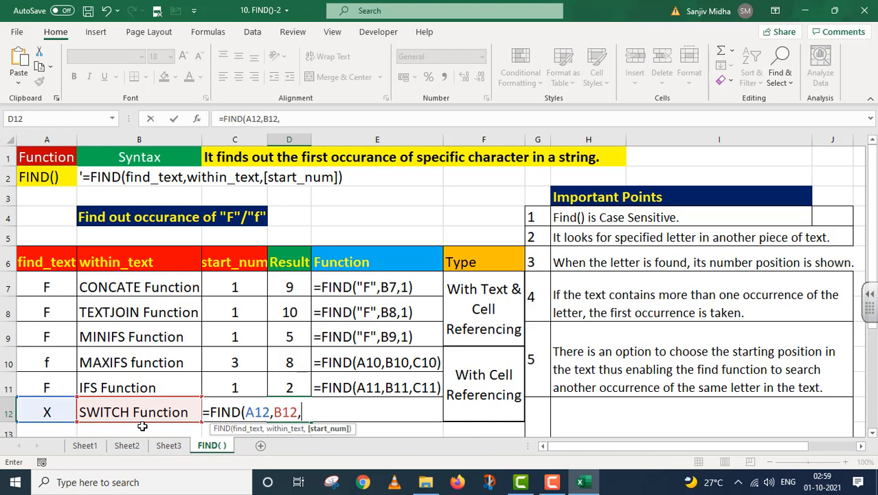
type("C12")
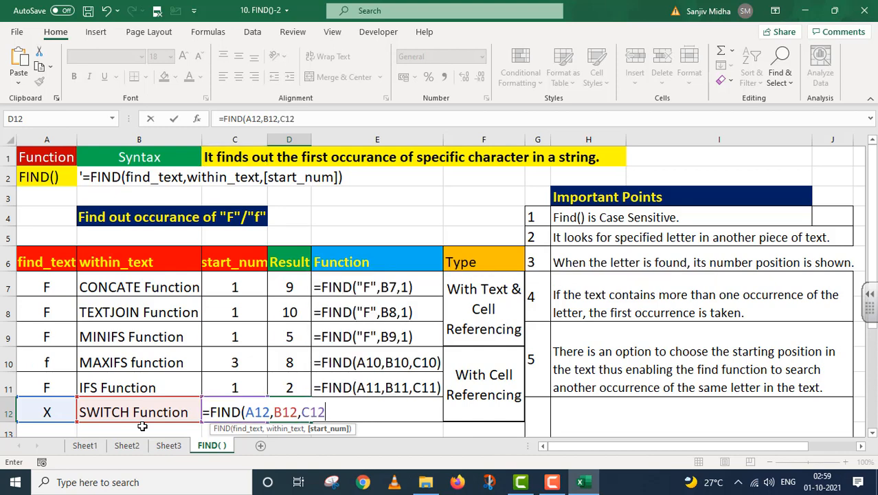
type(")")
key("Return")
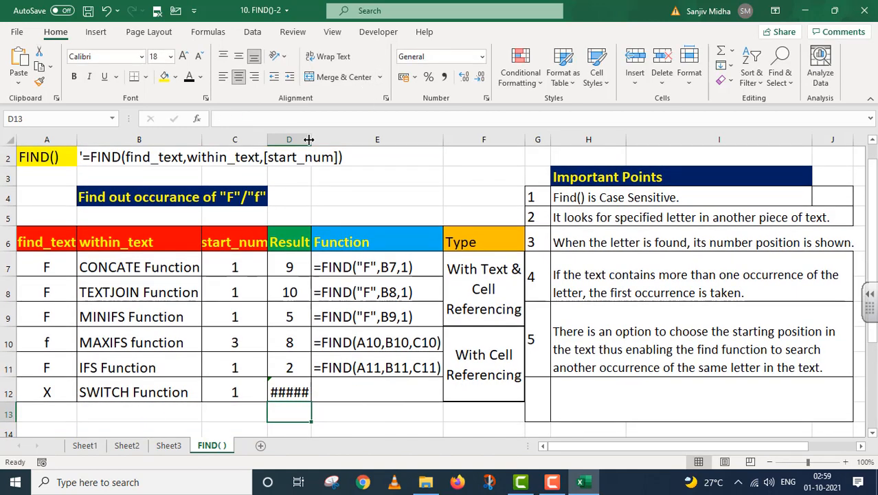
left_click_drag(311, 136, 335, 136)
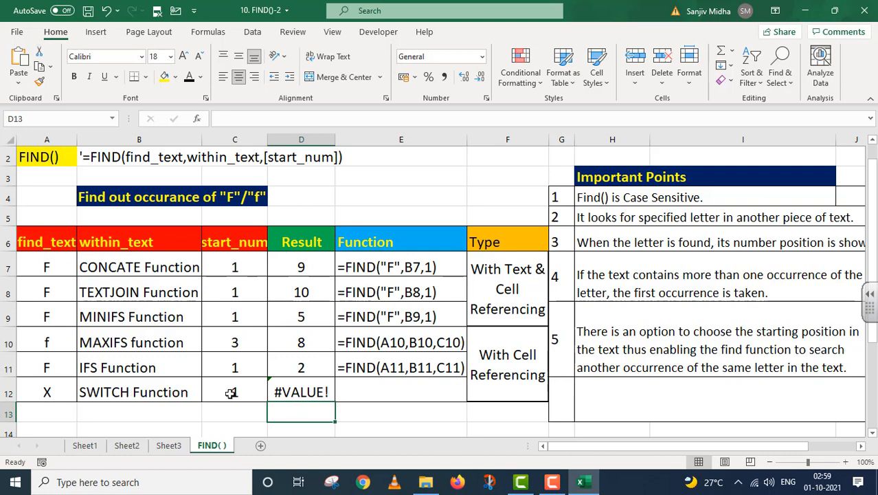
Step: Copy the formula from D12 into Function cell E12 as the literal text '=FIND(A12,B12,C12)
left_click(292, 393)
double_click(292, 393)
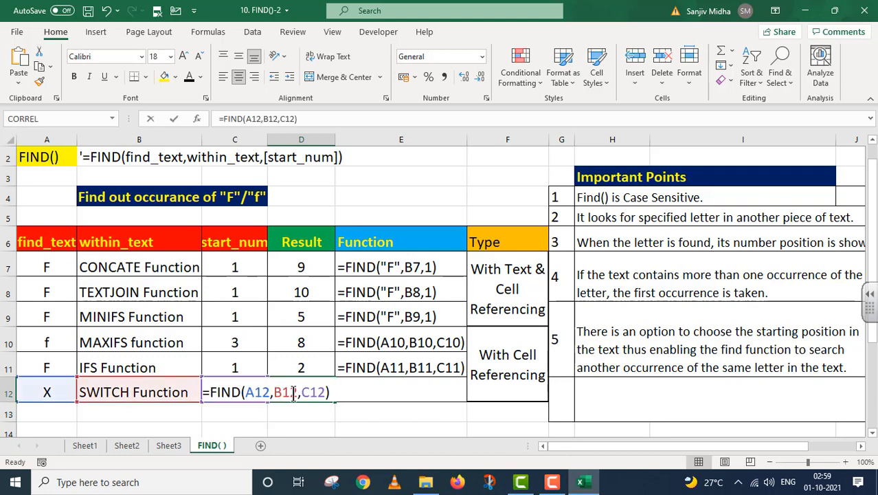
left_click_drag(316, 121, 213, 127)
key("ctrl+c")
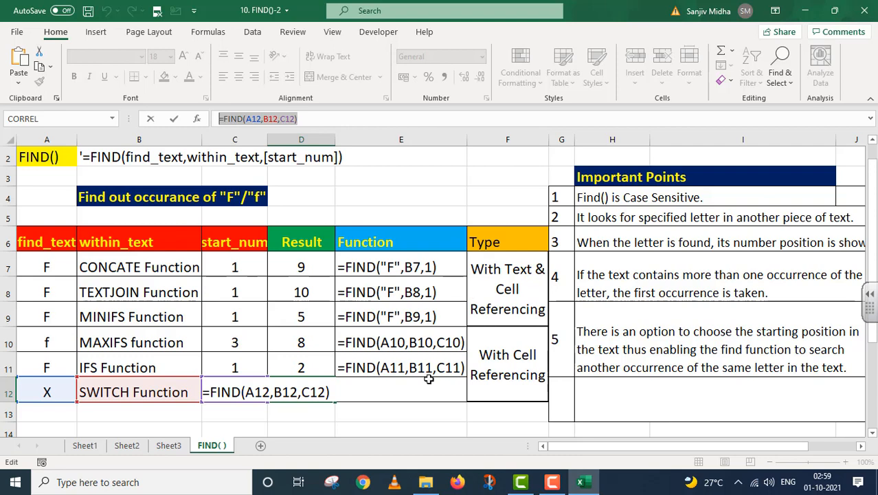
key("Return")
double_click(377, 393)
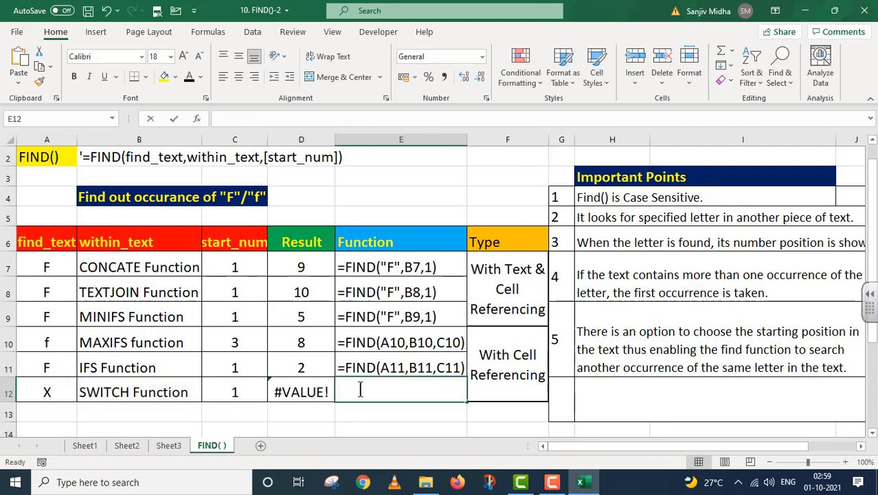
key("ctrl+v")
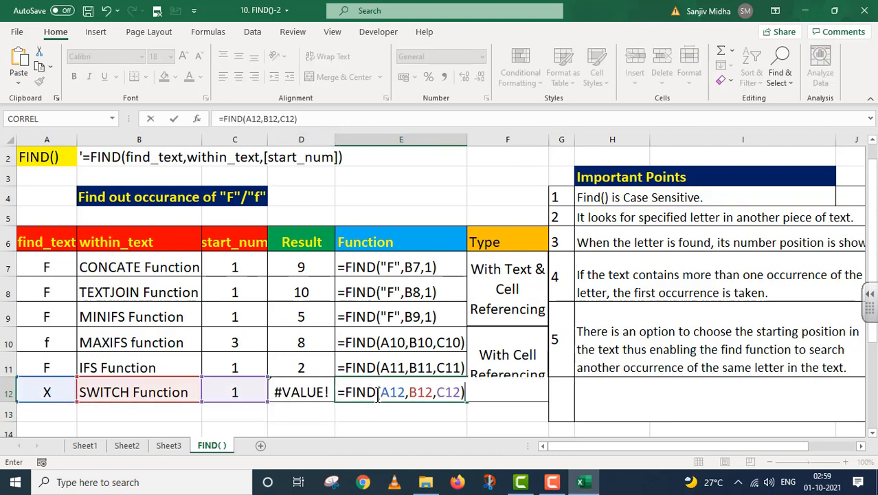
left_click(338, 393)
type("'")
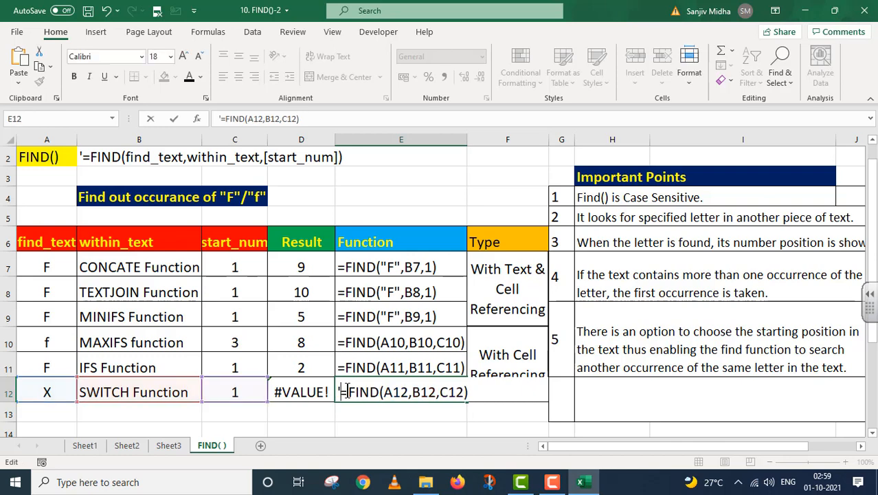
key("ctrl+Return")
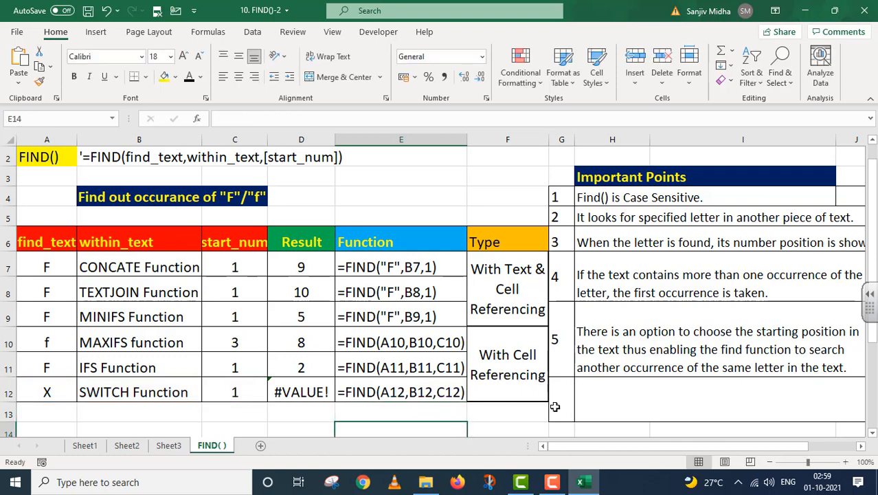
Step: Change the font colour of the sixth Important Points entry, starting at G12, to black
left_click(570, 397)
left_click_drag(574, 398, 645, 398)
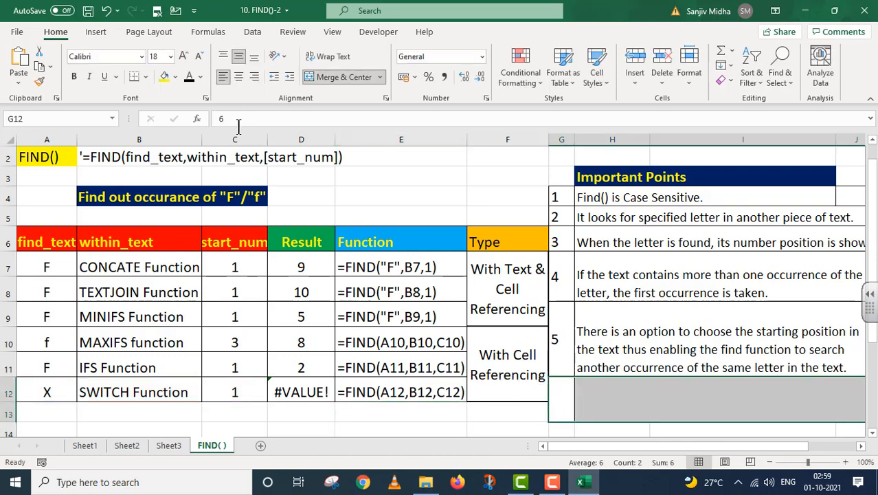
left_click(189, 80)
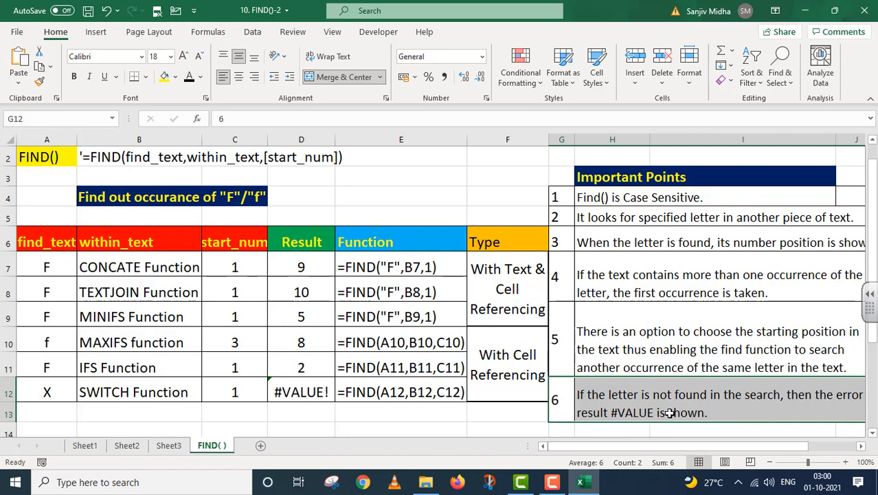
Step: Add an exclamation mark after #VALUE in the sixth Important Points text in H12
double_click(611, 412)
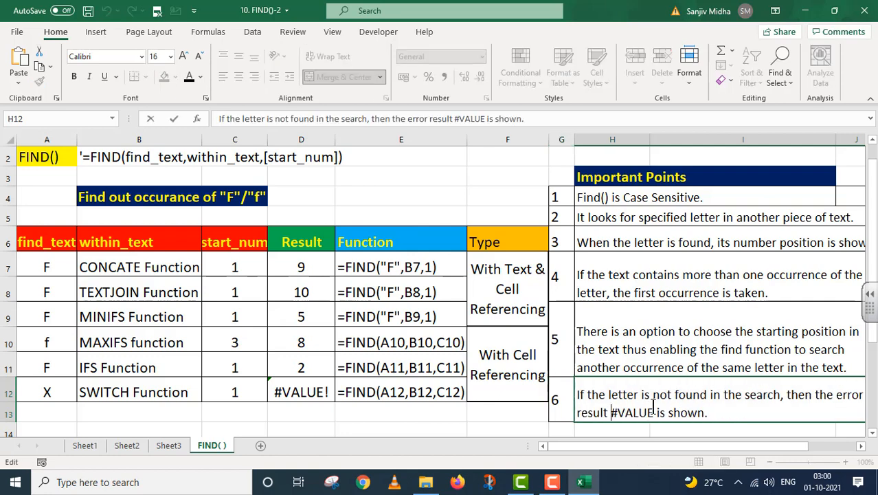
type("!")
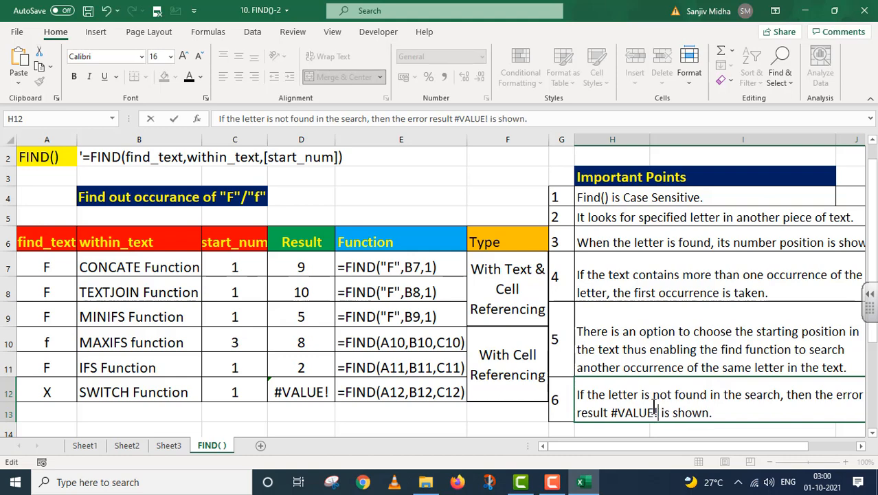
left_click(731, 413)
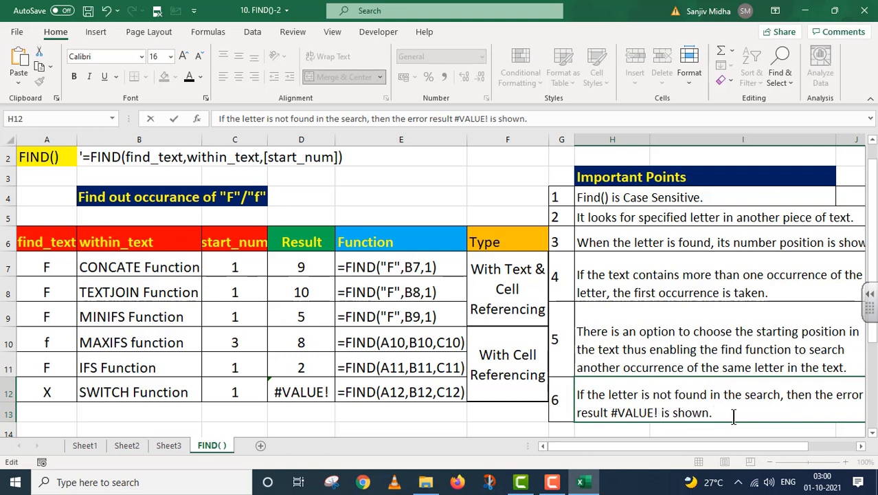